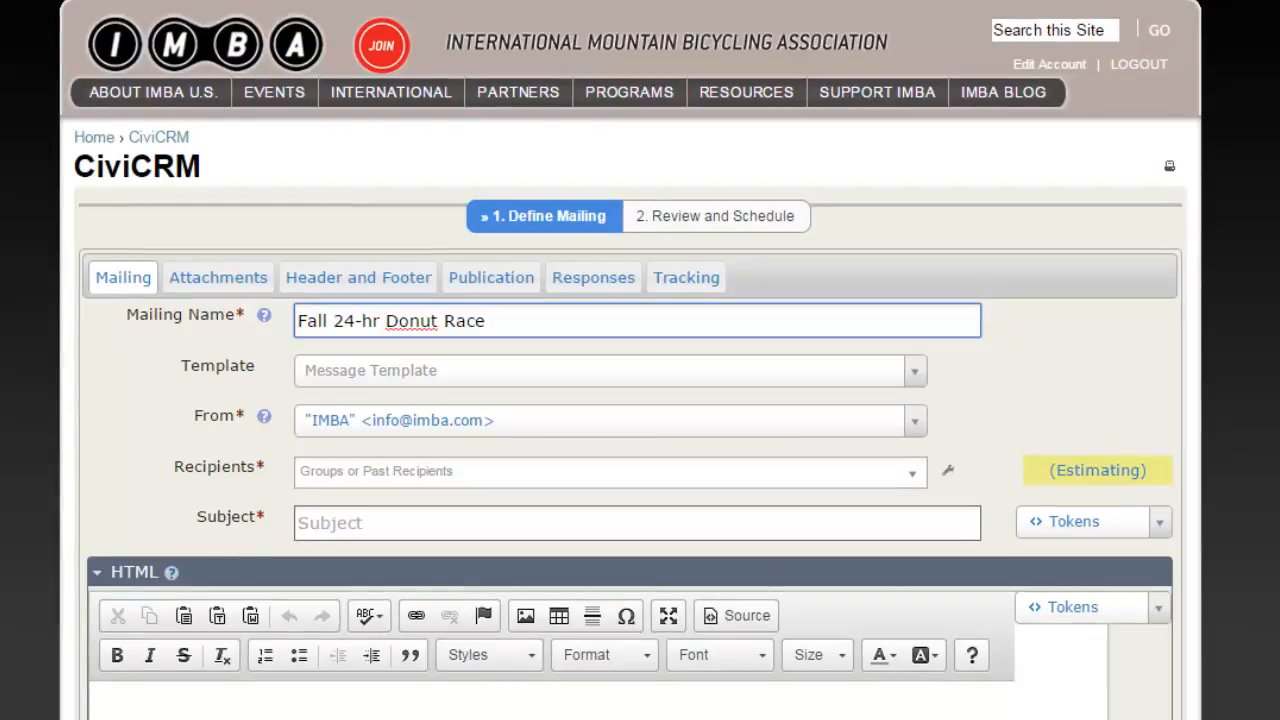
# Browse the list of available message templates for the mailing.
pyautogui.click(914, 372)
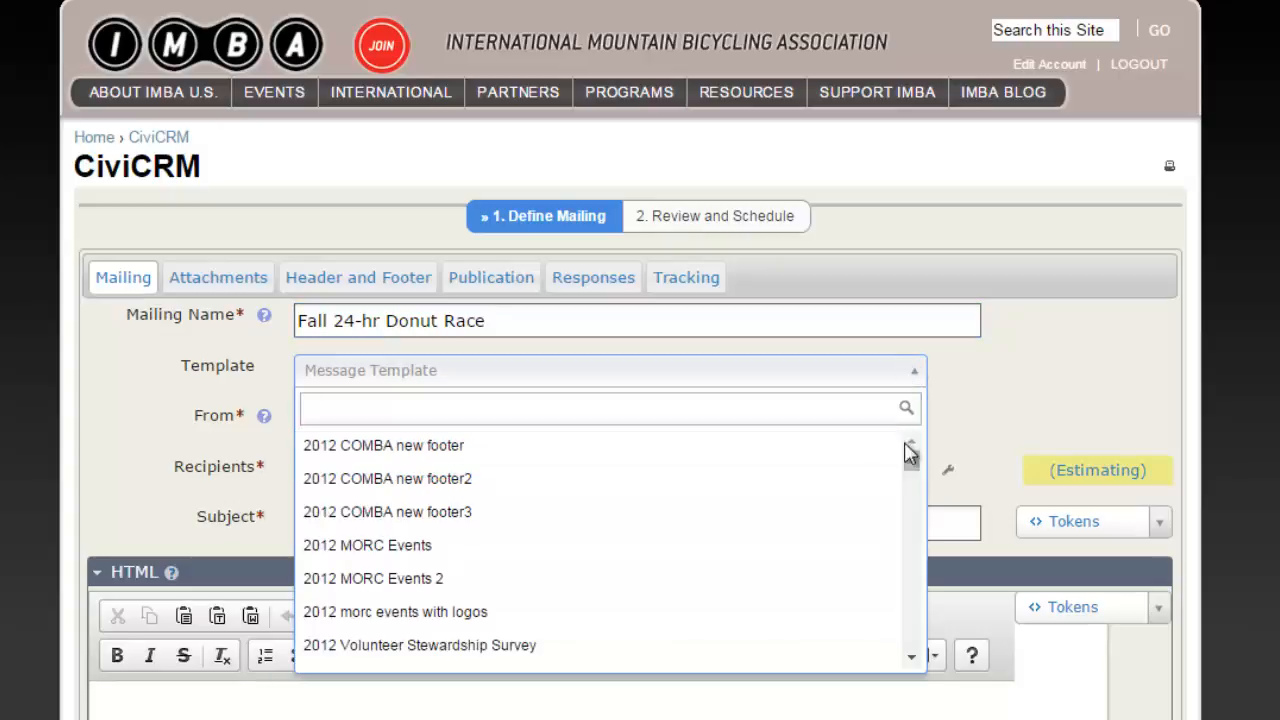
pyautogui.scroll(-8, 855, 512)
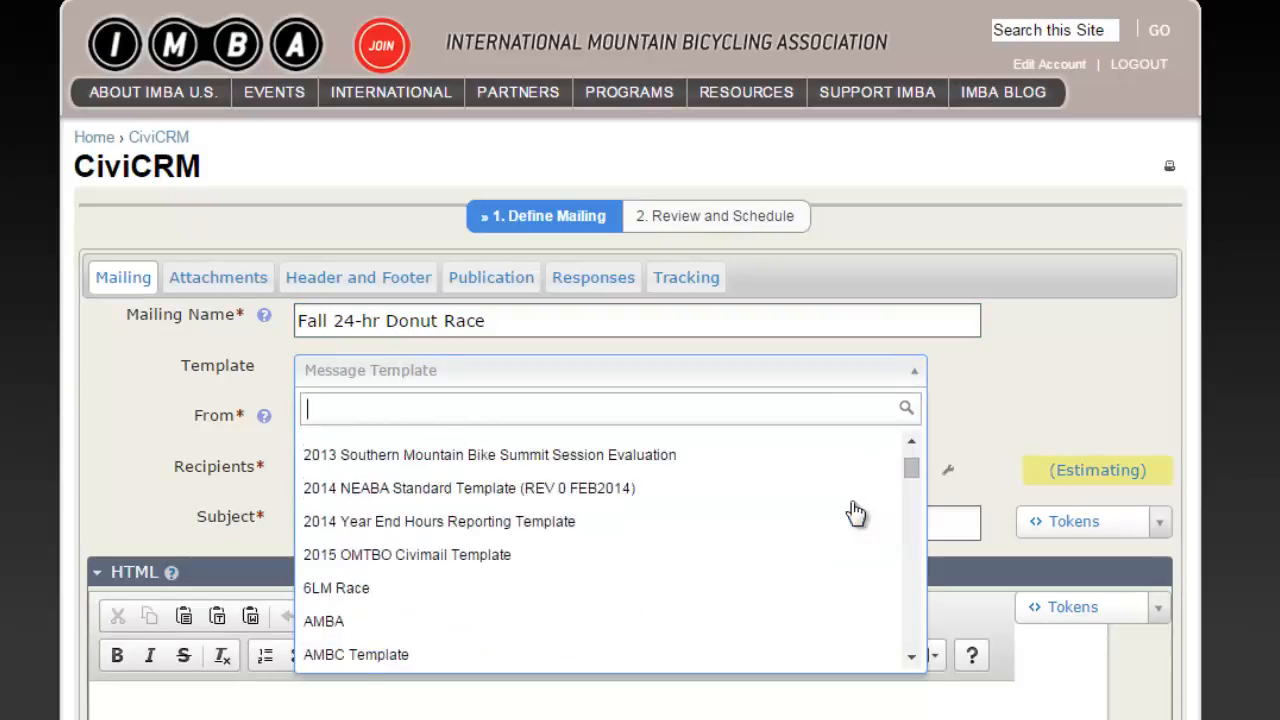
pyautogui.scroll(-1, 853, 513)
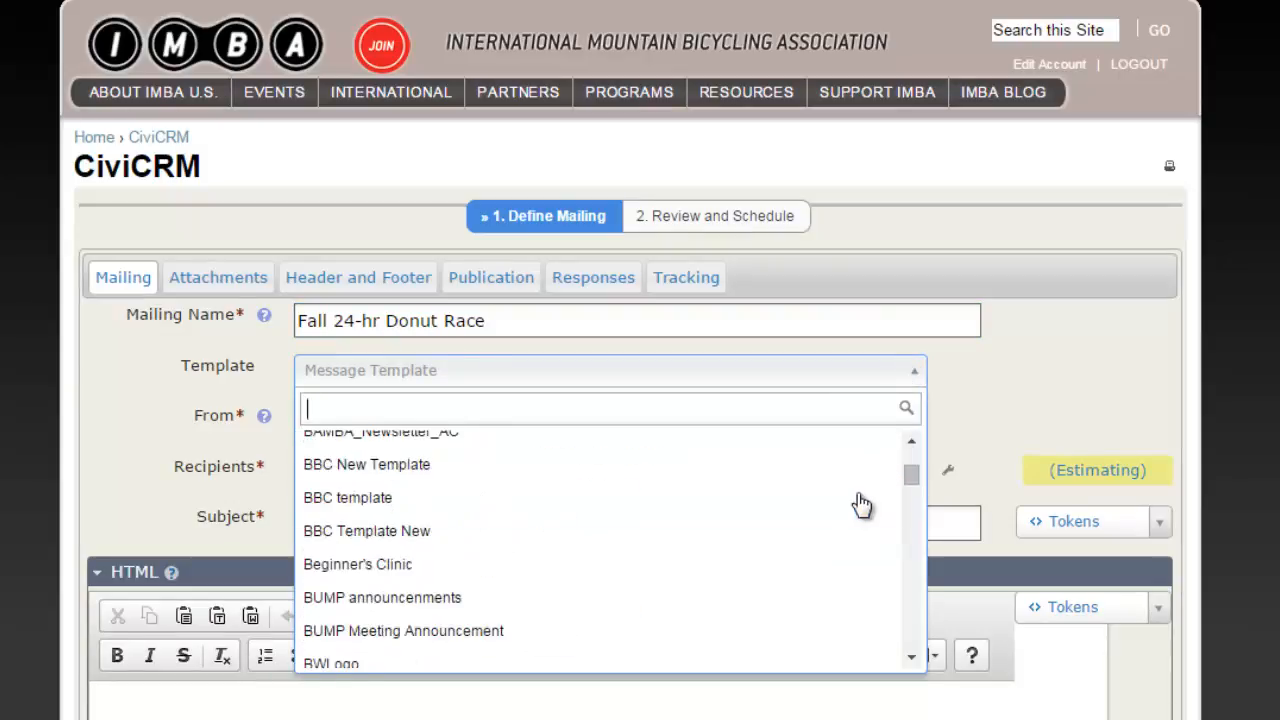
pyautogui.click(1013, 404)
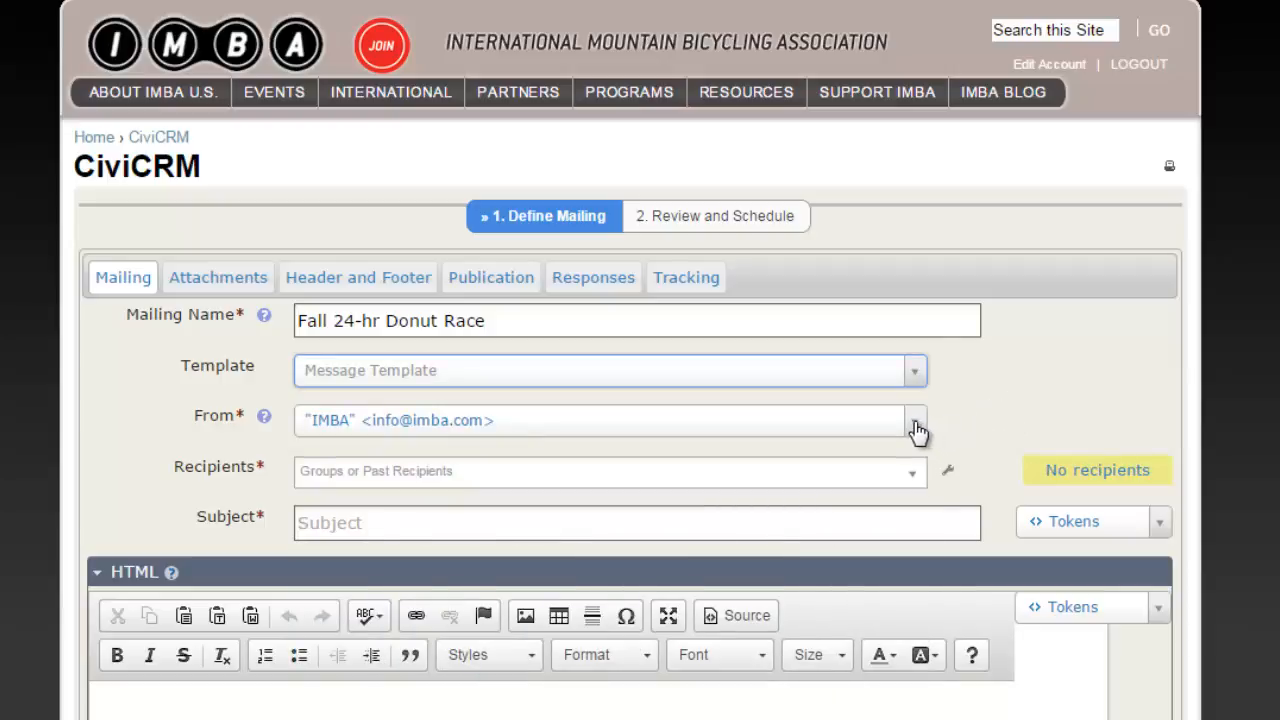
# Set the mailing's sender to the SDMB address and include the COMBA All (Mailing List) group as recipients.
pyautogui.click(914, 426)
pyautogui.write('sd')
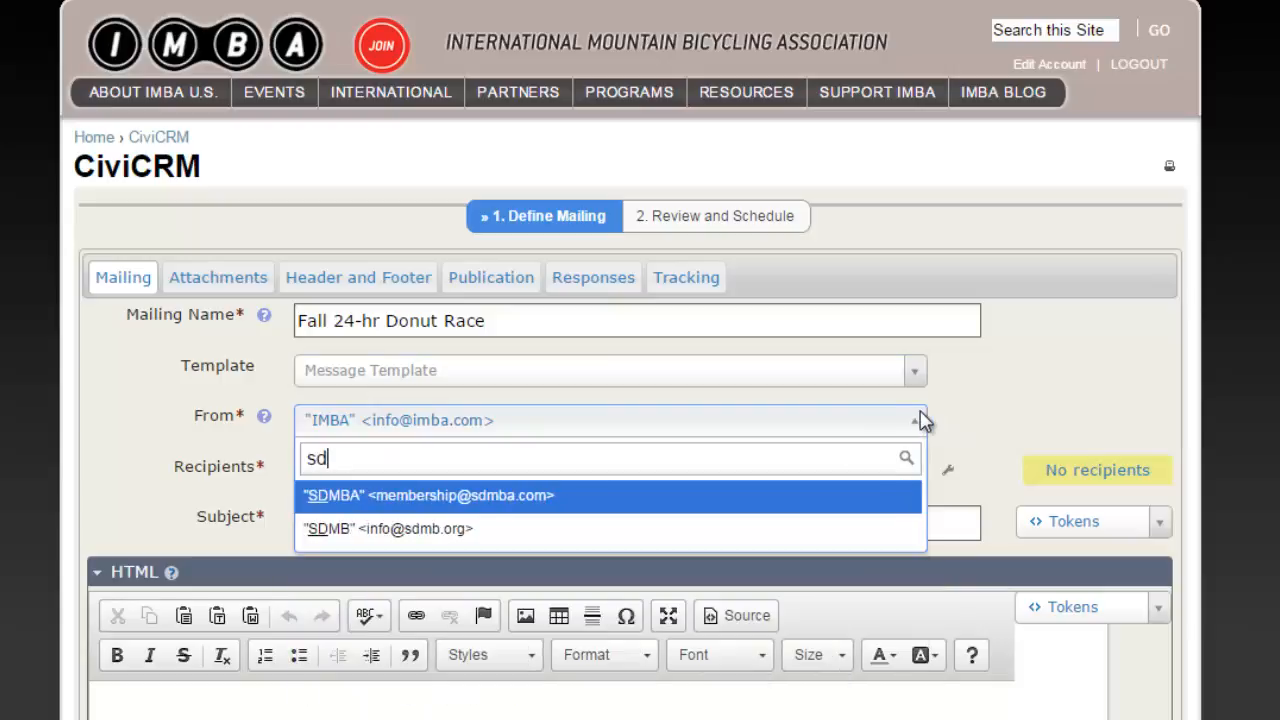
pyautogui.click(493, 532)
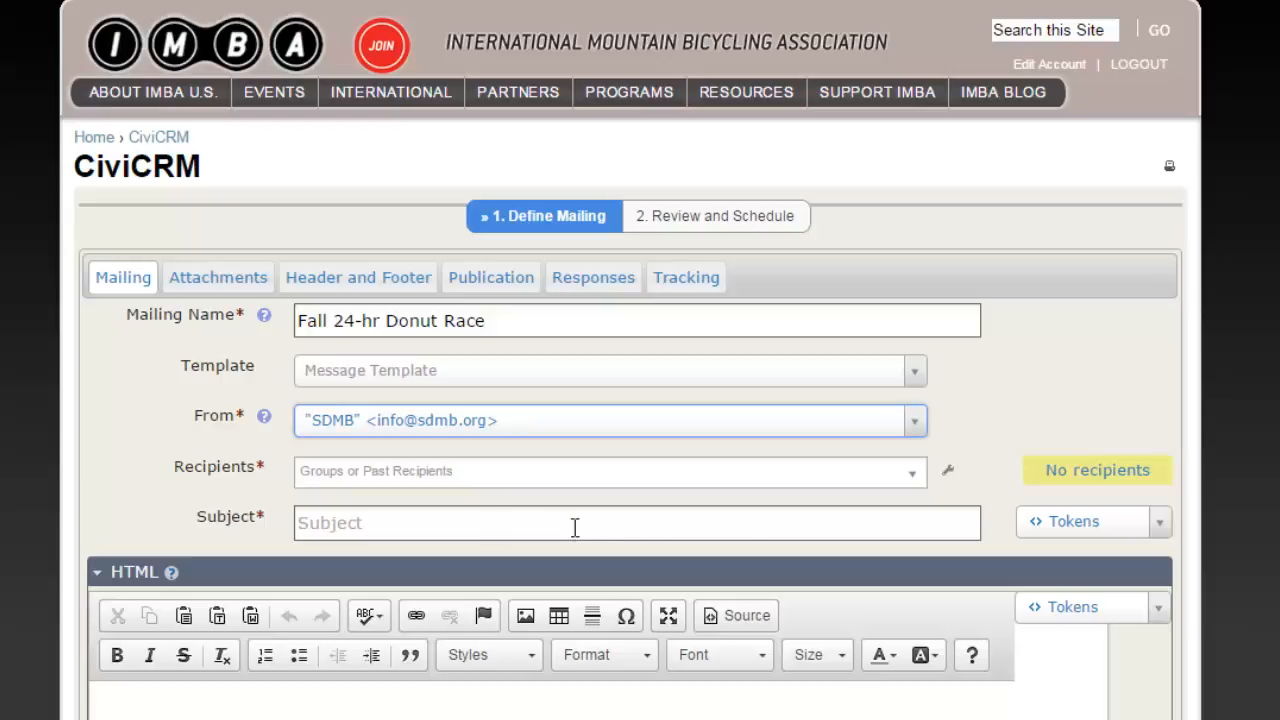
pyautogui.click(914, 478)
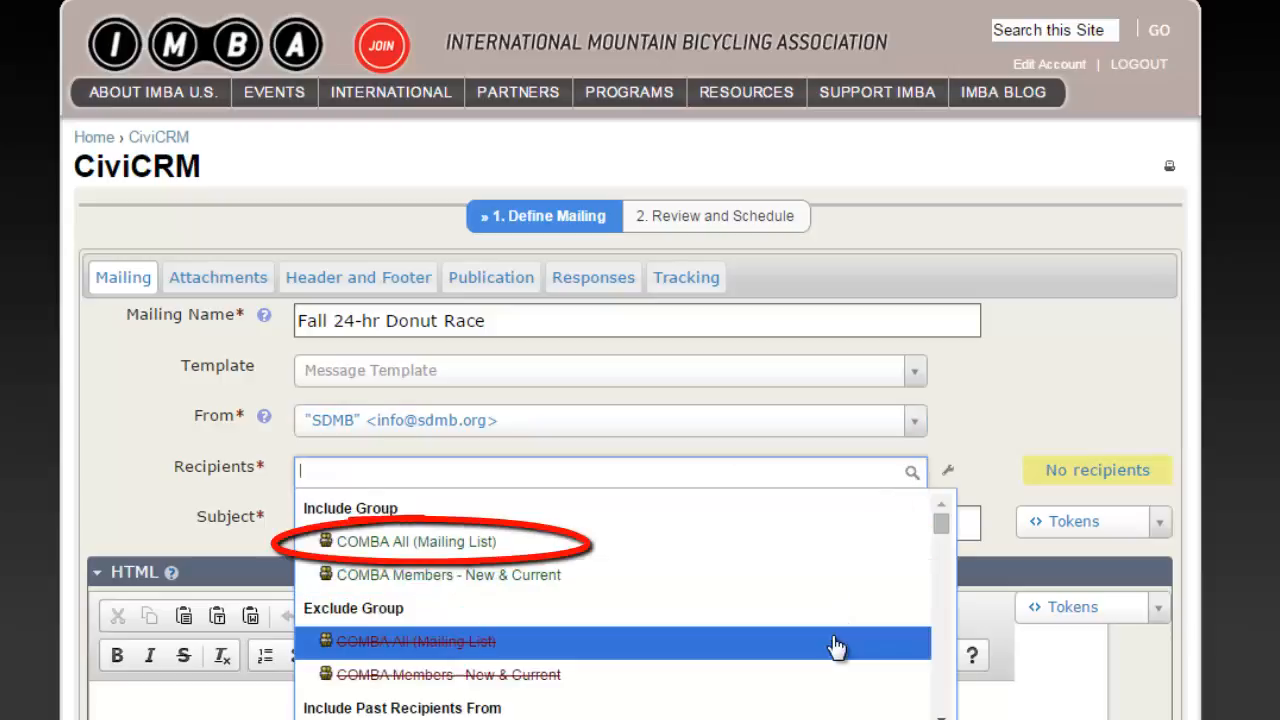
pyautogui.click(460, 548)
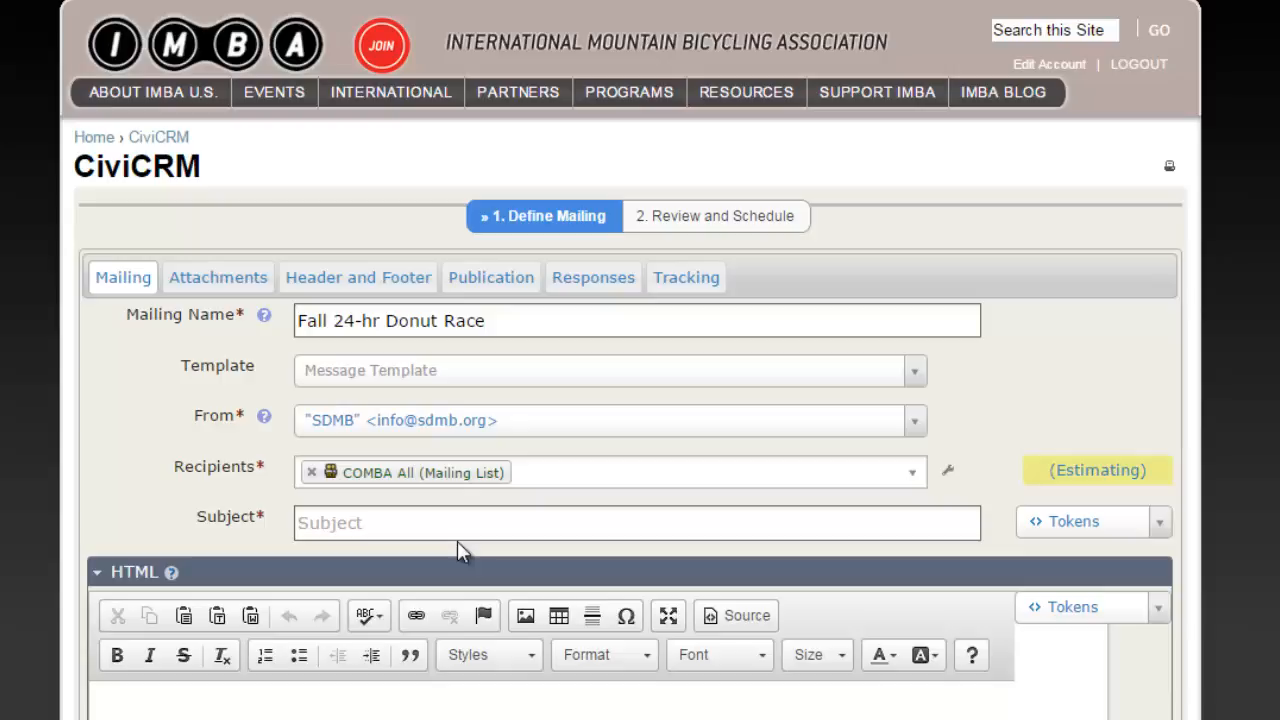
# Look through the remaining recipient options for including or excluding groups and recipients of past mailings.
pyautogui.click(912, 473)
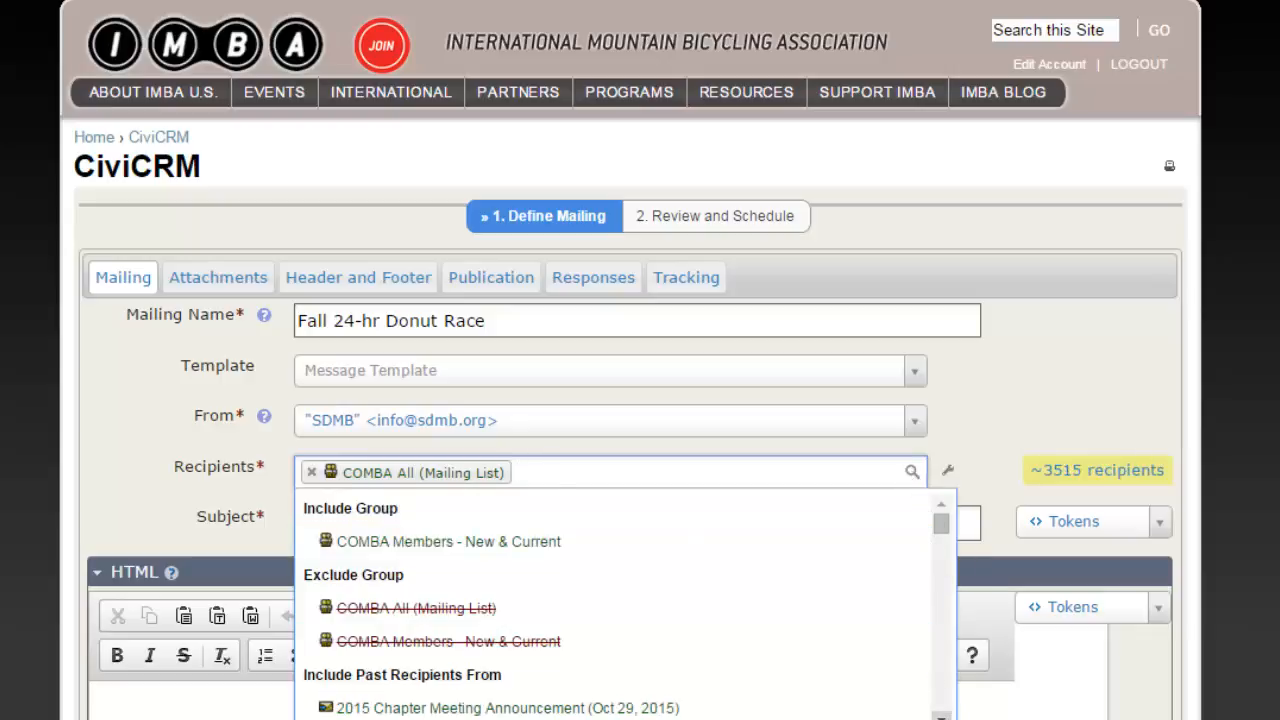
pyautogui.scroll(-6, 625, 600)
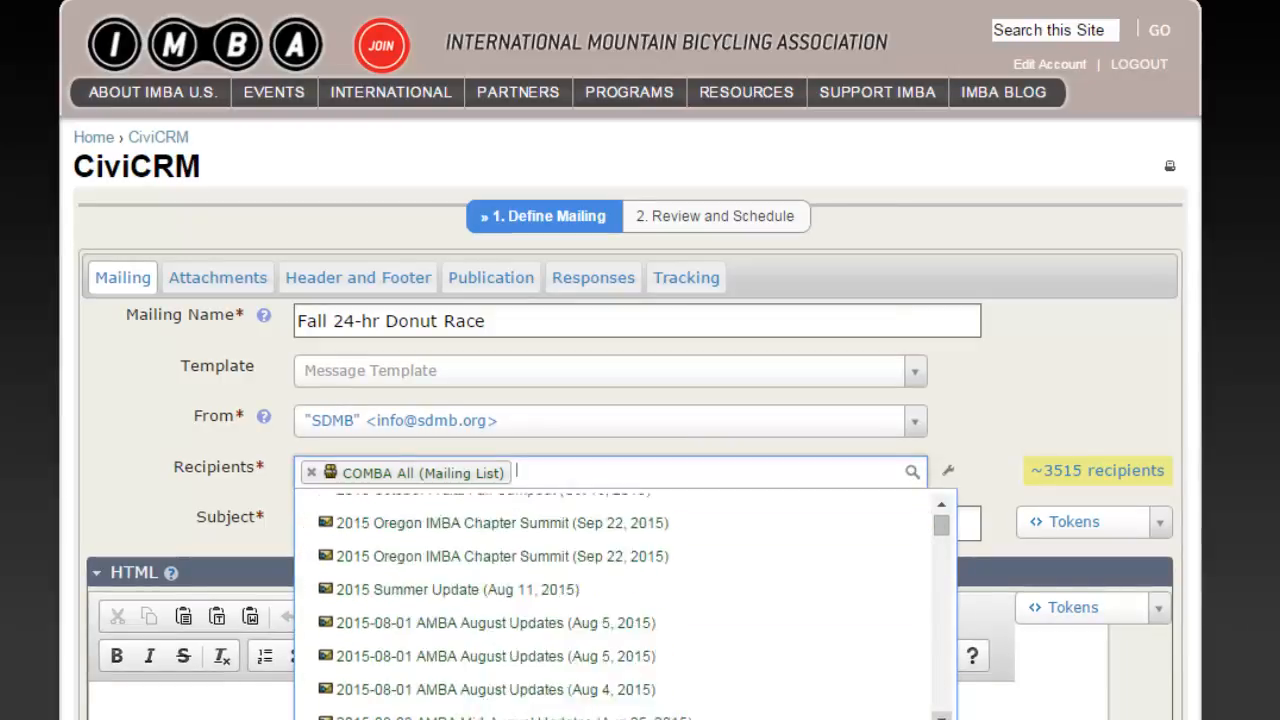
pyautogui.scroll(-10, 886, 643)
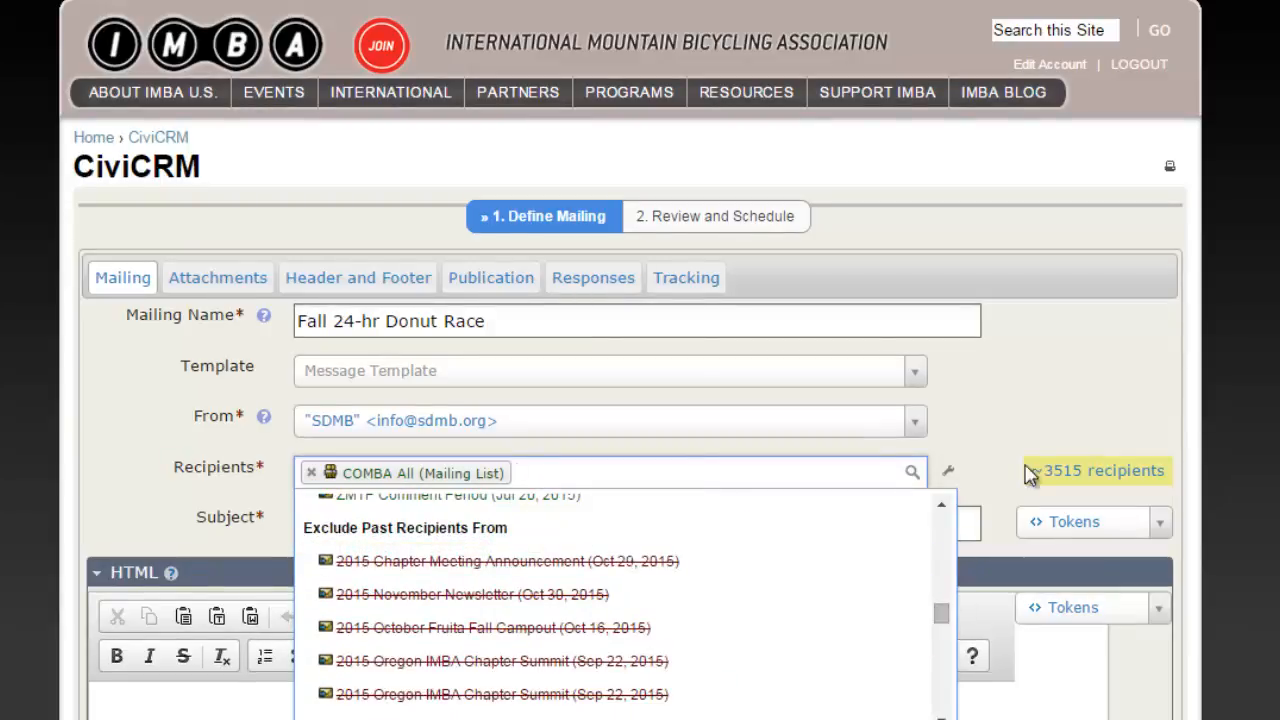
pyautogui.click(1000, 436)
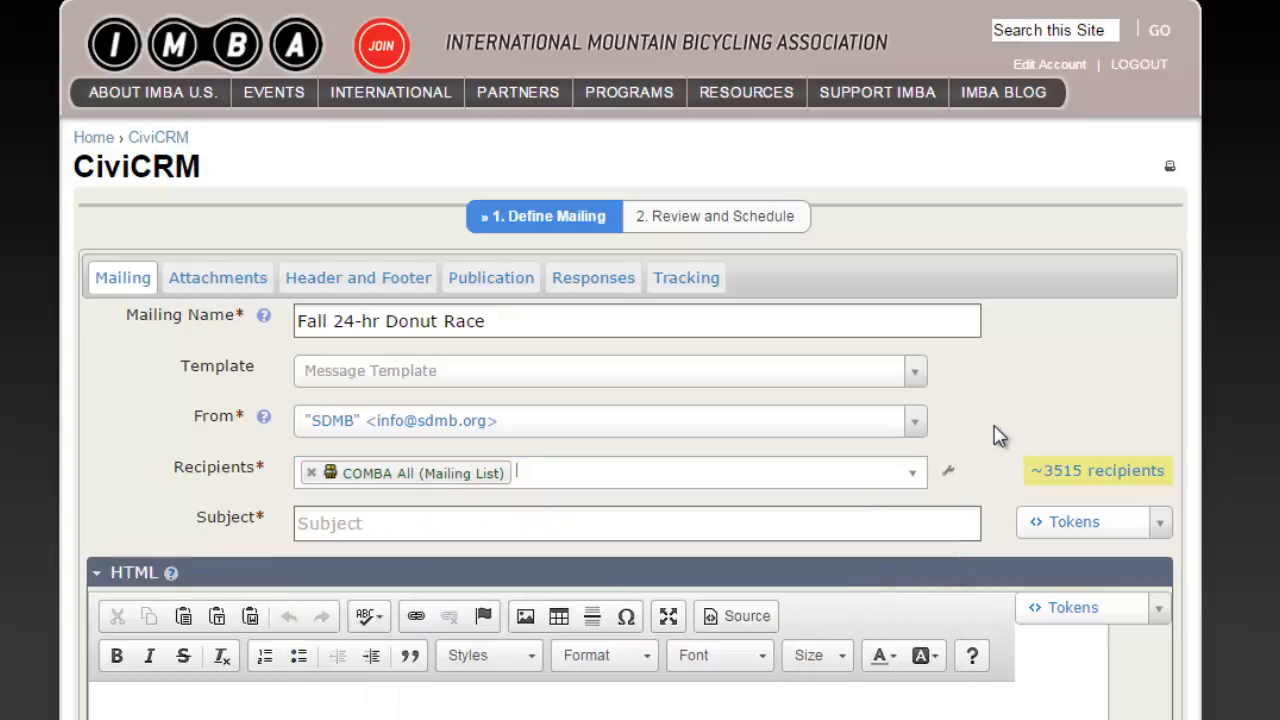
# Enter the subject "The Fall 24-hr Donut Race is Here!!!" and save the mailing as a draft.
pyautogui.click(390, 524)
pyautogui.write('The Fall 24-hr Donut Race is ')
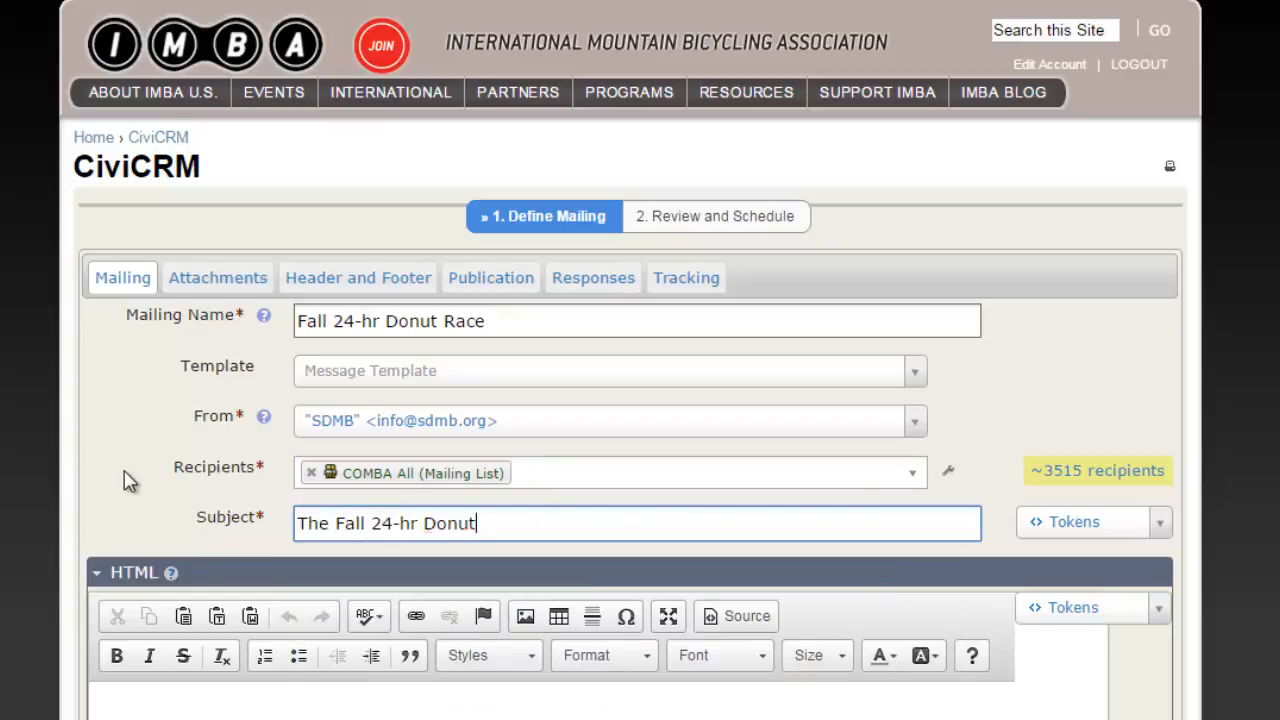
pyautogui.write('Here!!!')
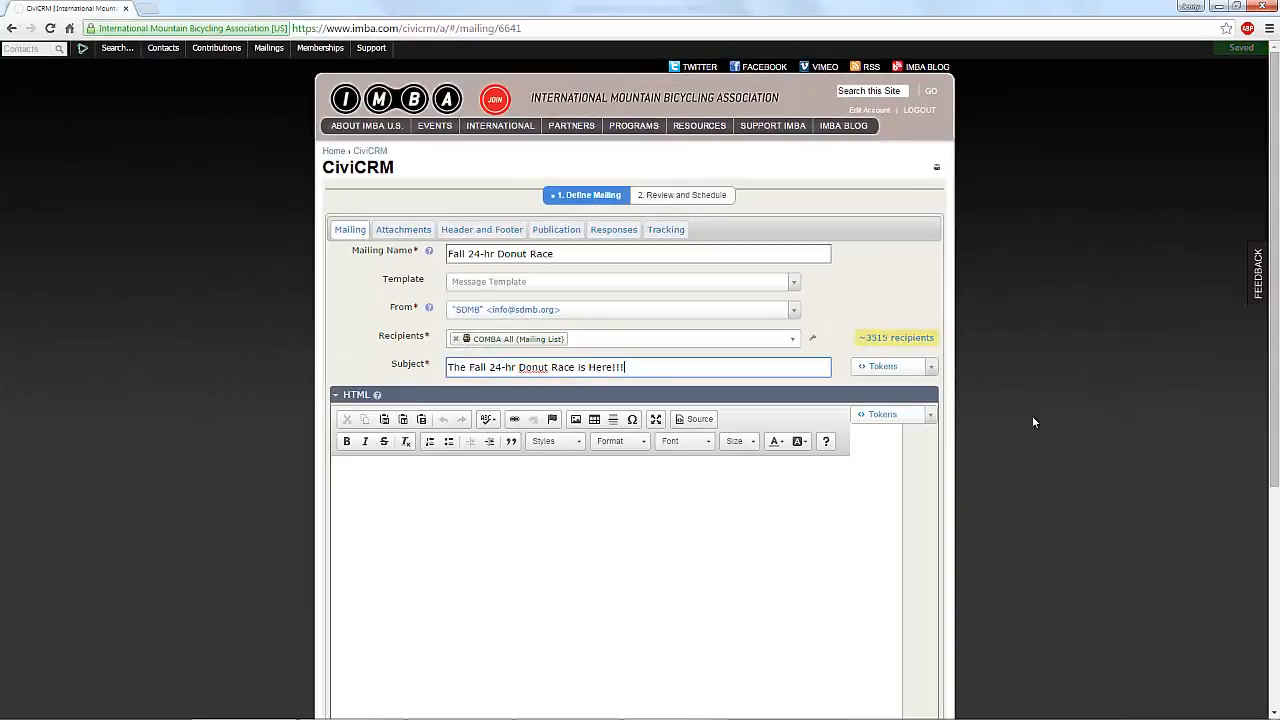
pyautogui.scroll(-5, 1032, 415)
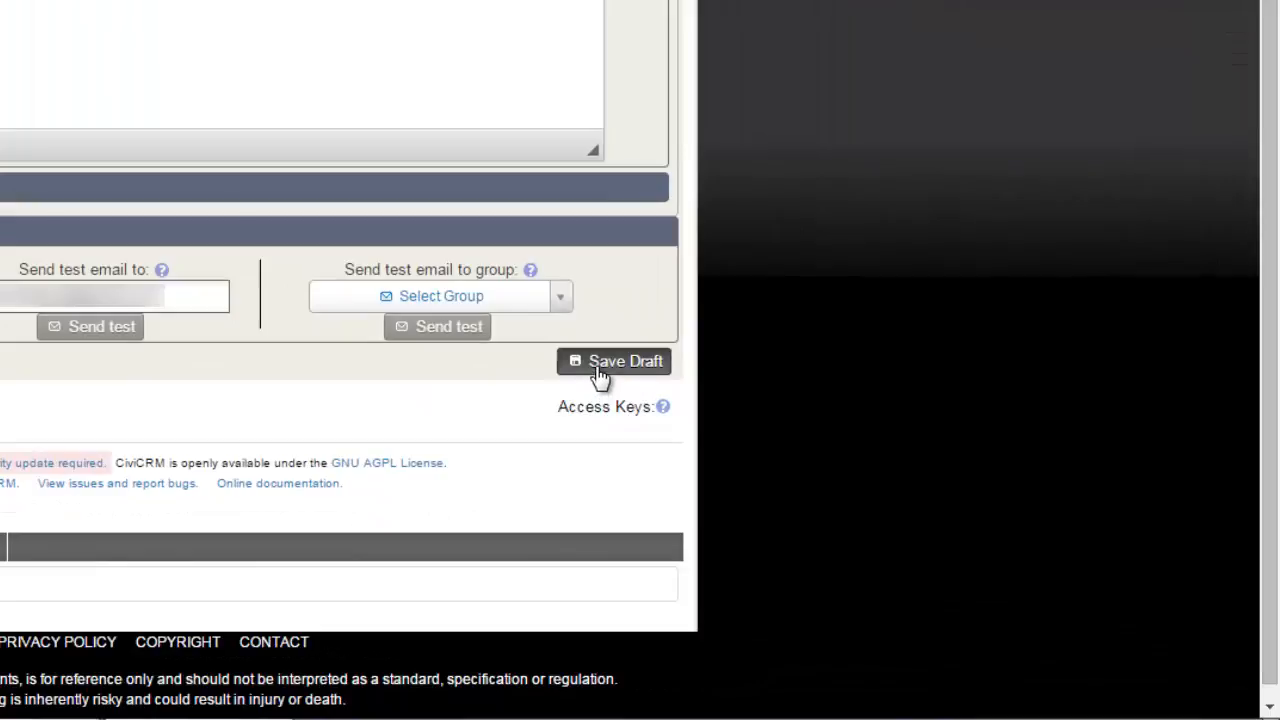
pyautogui.click(600, 372)
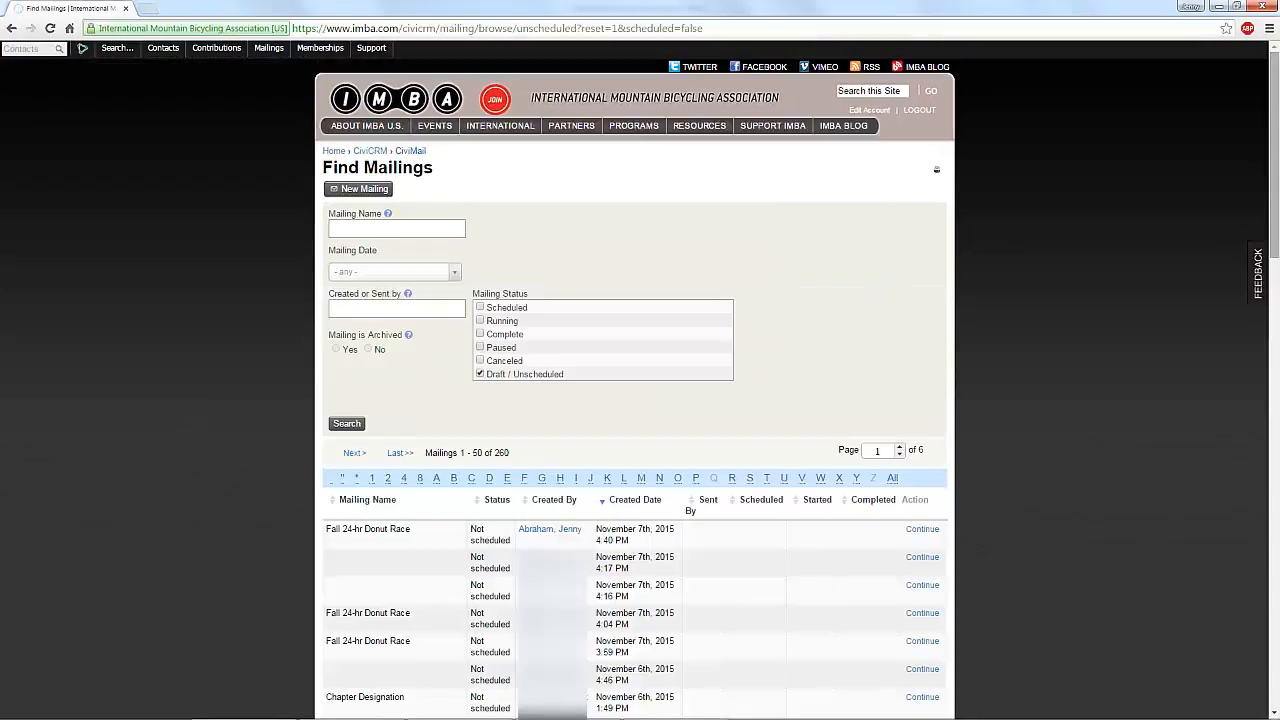
# Reopen the Fall 24-hr Donut Race draft created November 7th, 2015 at 4:40 PM to continue editing it.
pyautogui.scroll(-3, 353, 294)
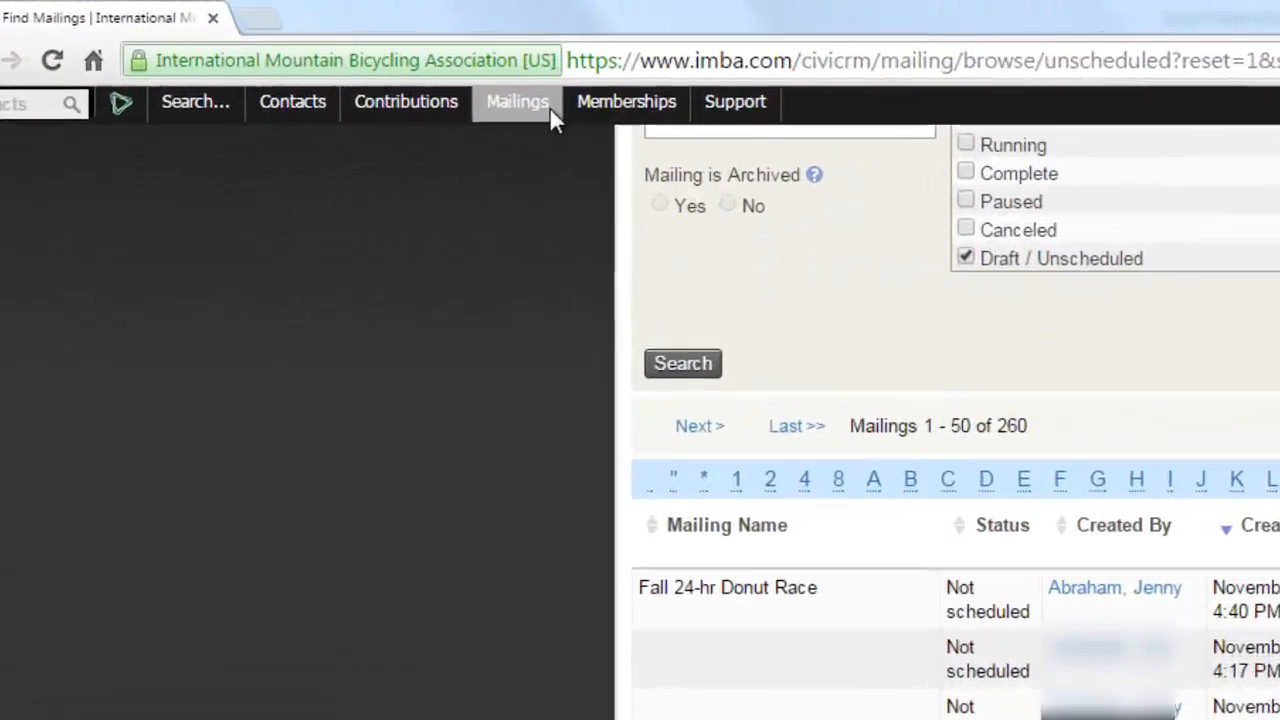
pyautogui.click(282, 50)
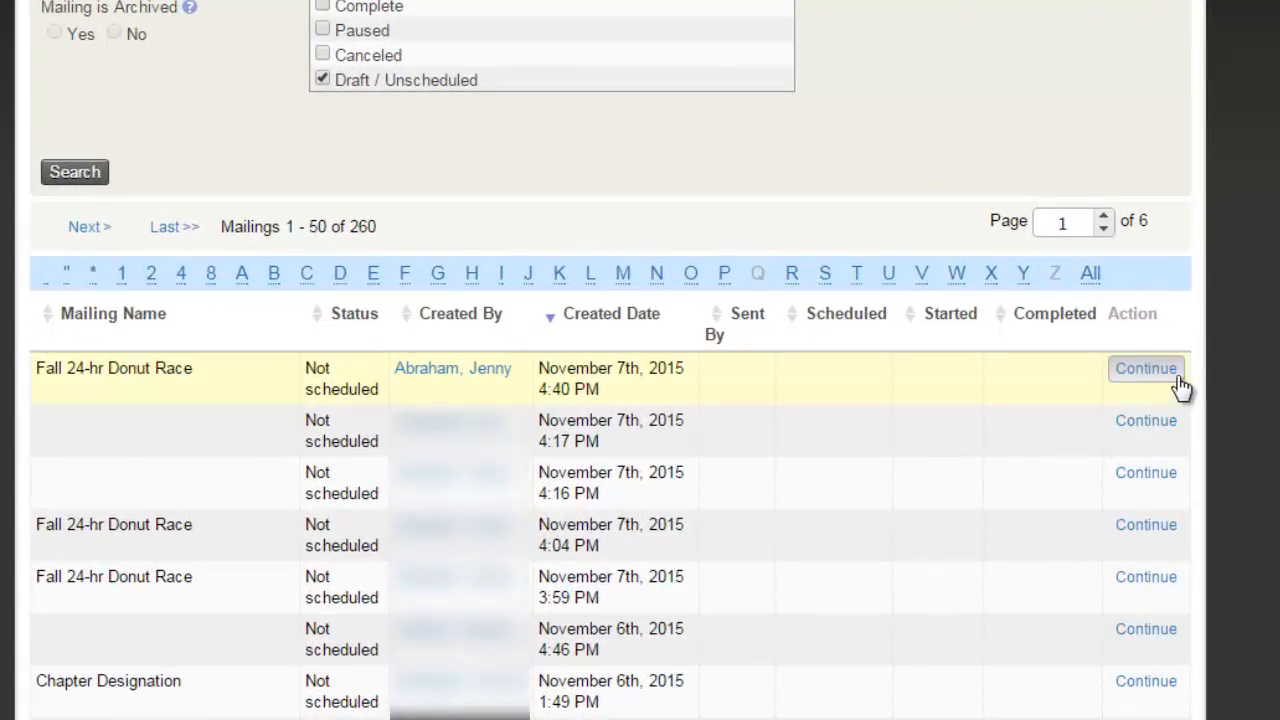
pyautogui.click(1160, 373)
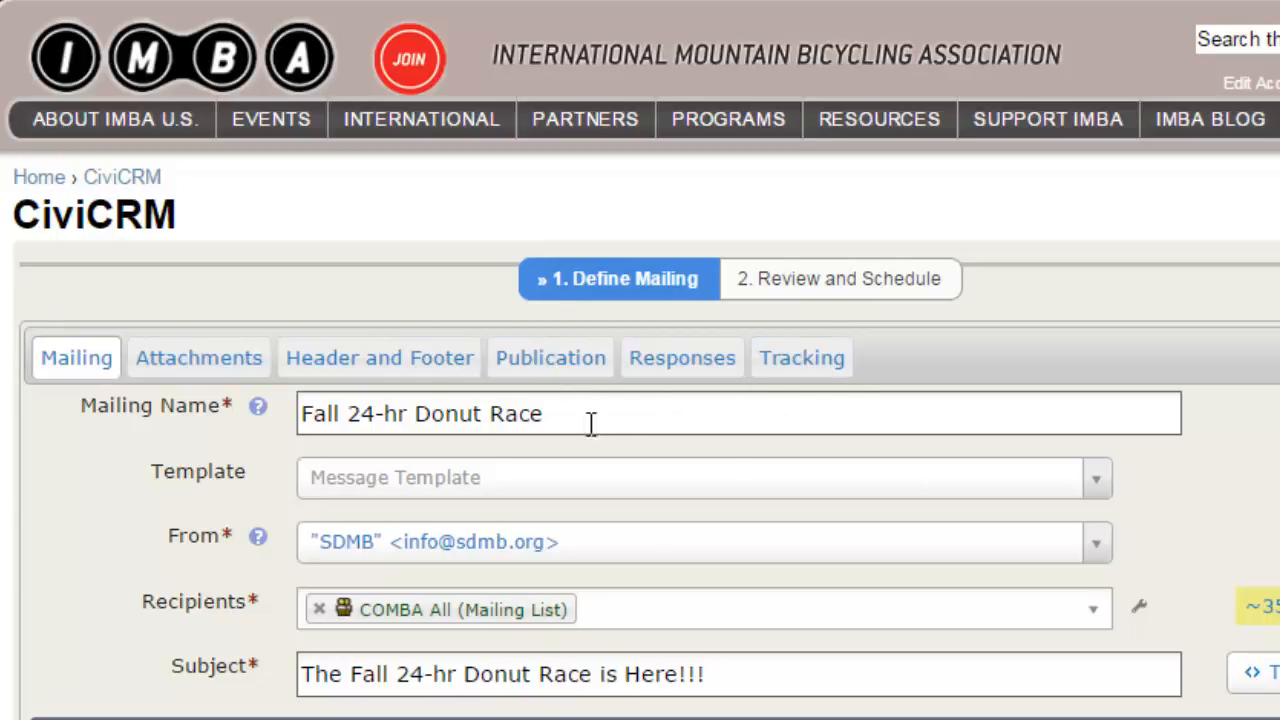
# View the mailing's attachment options and set the mailing header to SDMB Header.
pyautogui.click(180, 374)
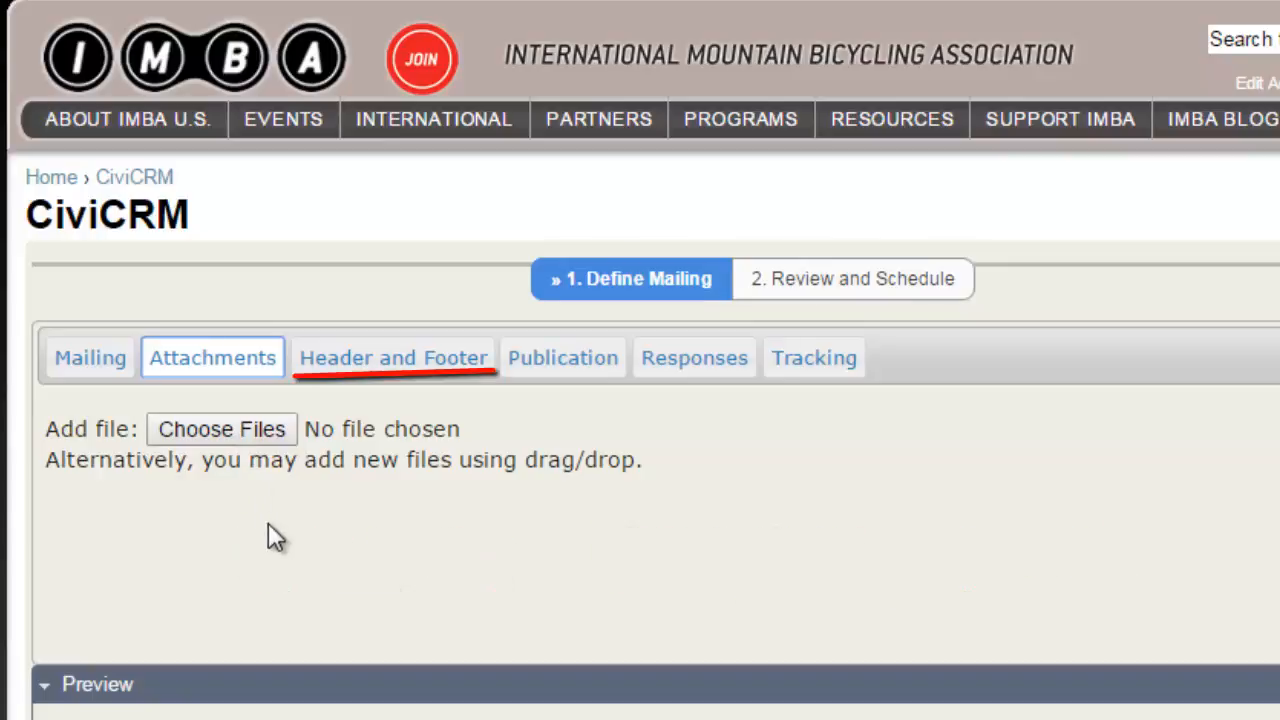
pyautogui.click(413, 370)
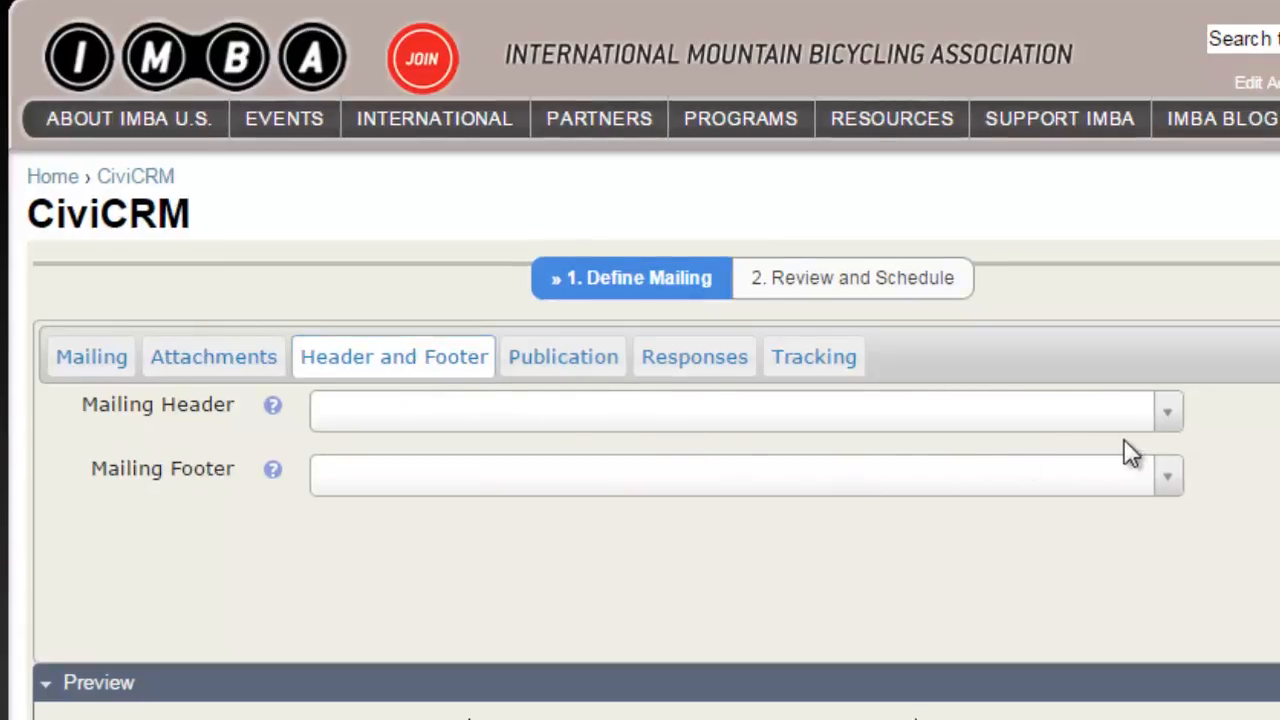
pyautogui.click(1167, 414)
pyautogui.moveTo(1163, 553); pyautogui.dragTo(1157, 620)
pyautogui.click(552, 690)
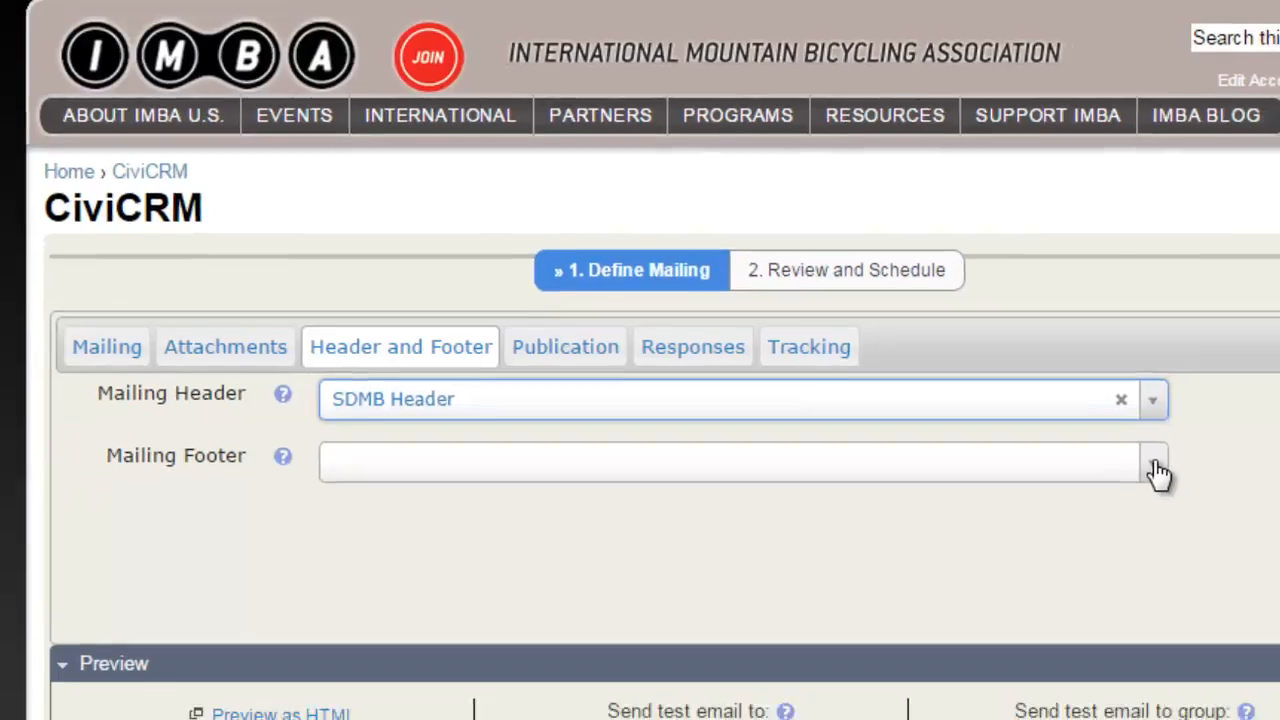
# Set the mailing footer to SDMB Footer.
pyautogui.click(1167, 476)
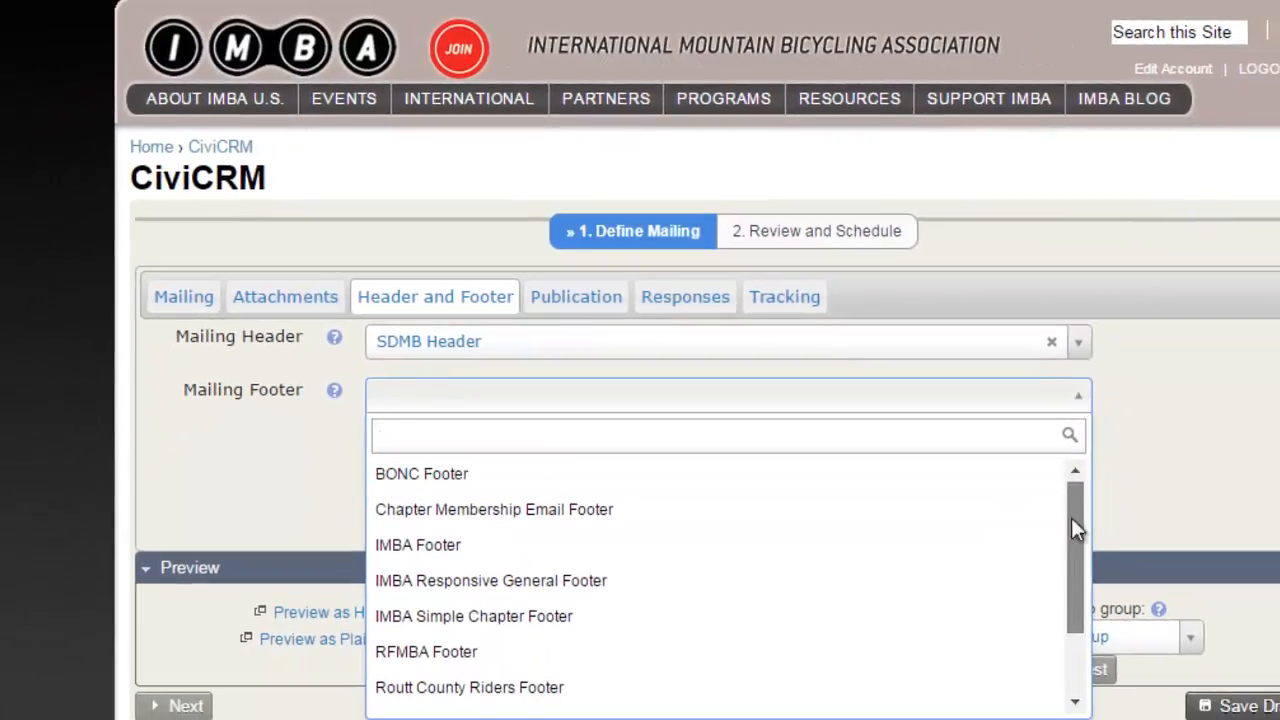
pyautogui.moveTo(1103, 559); pyautogui.dragTo(1091, 680)
pyautogui.click(585, 624)
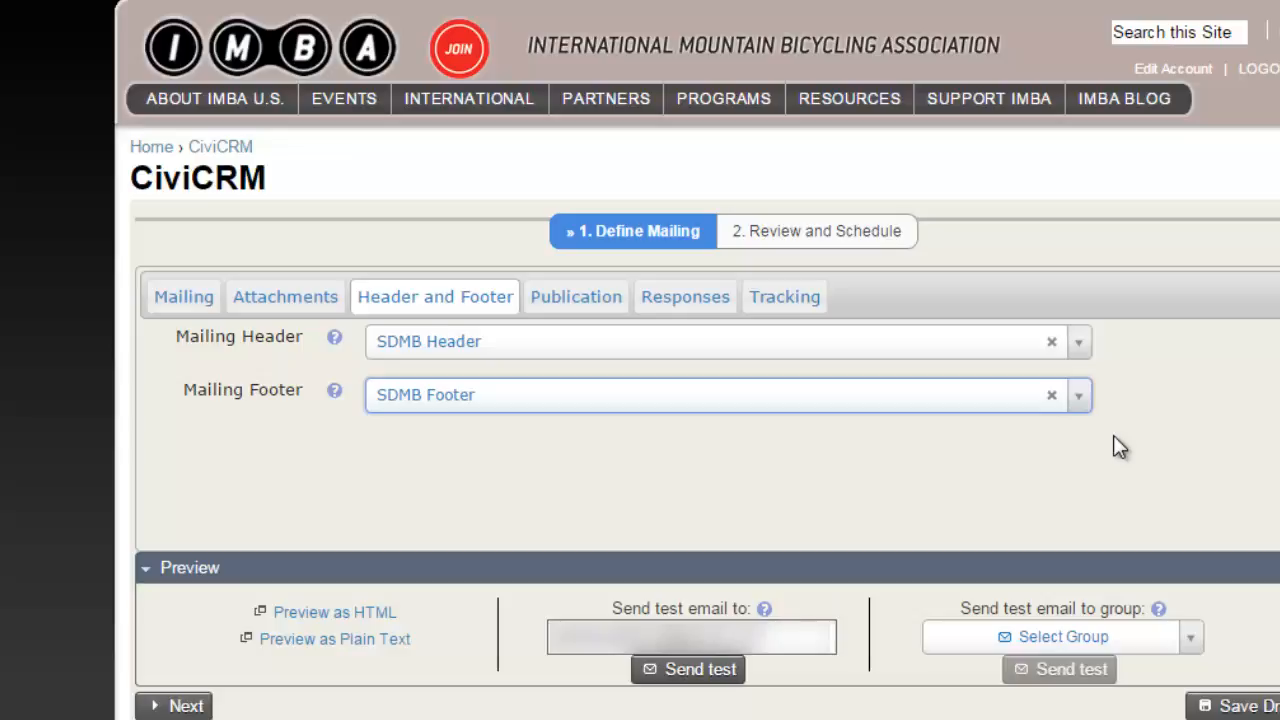
# Switch the mailing footer to IMBA Simple Chapter Footer and back to SDMB Footer.
pyautogui.click(1079, 397)
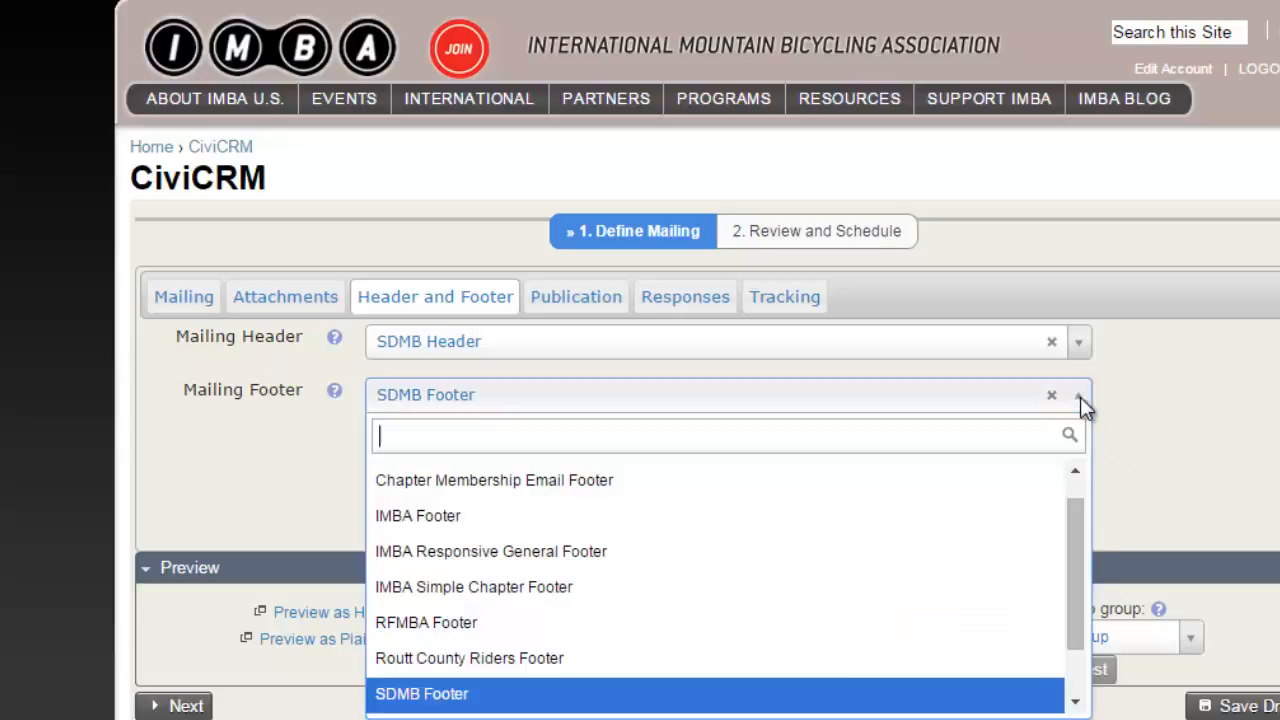
pyautogui.scroll(1, 694, 563)
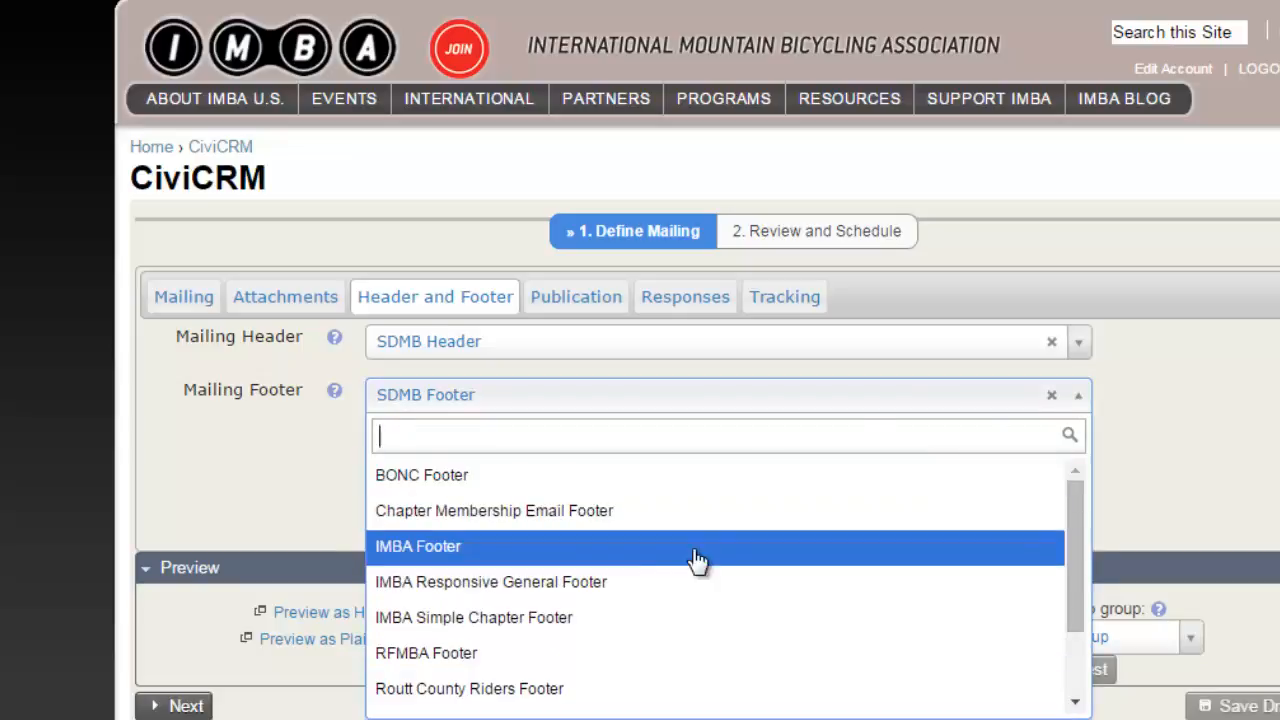
pyautogui.click(631, 617)
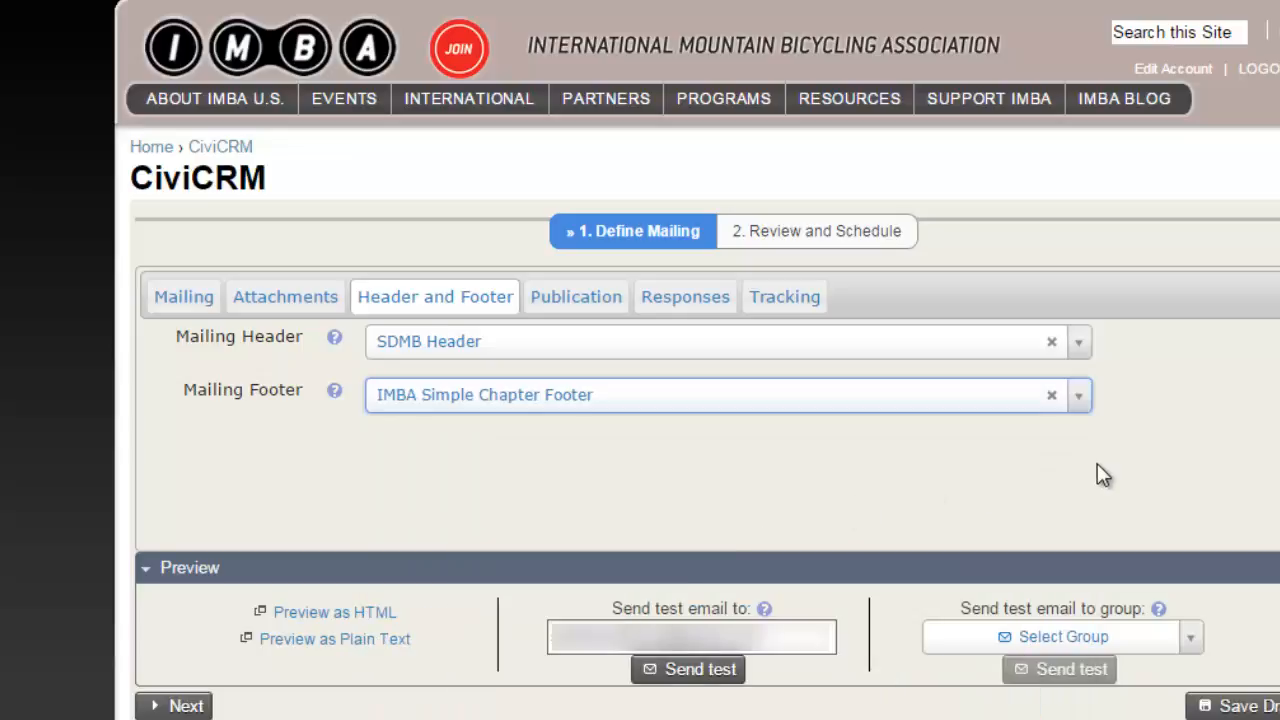
pyautogui.click(1083, 398)
pyautogui.scroll(-3, 1080, 510)
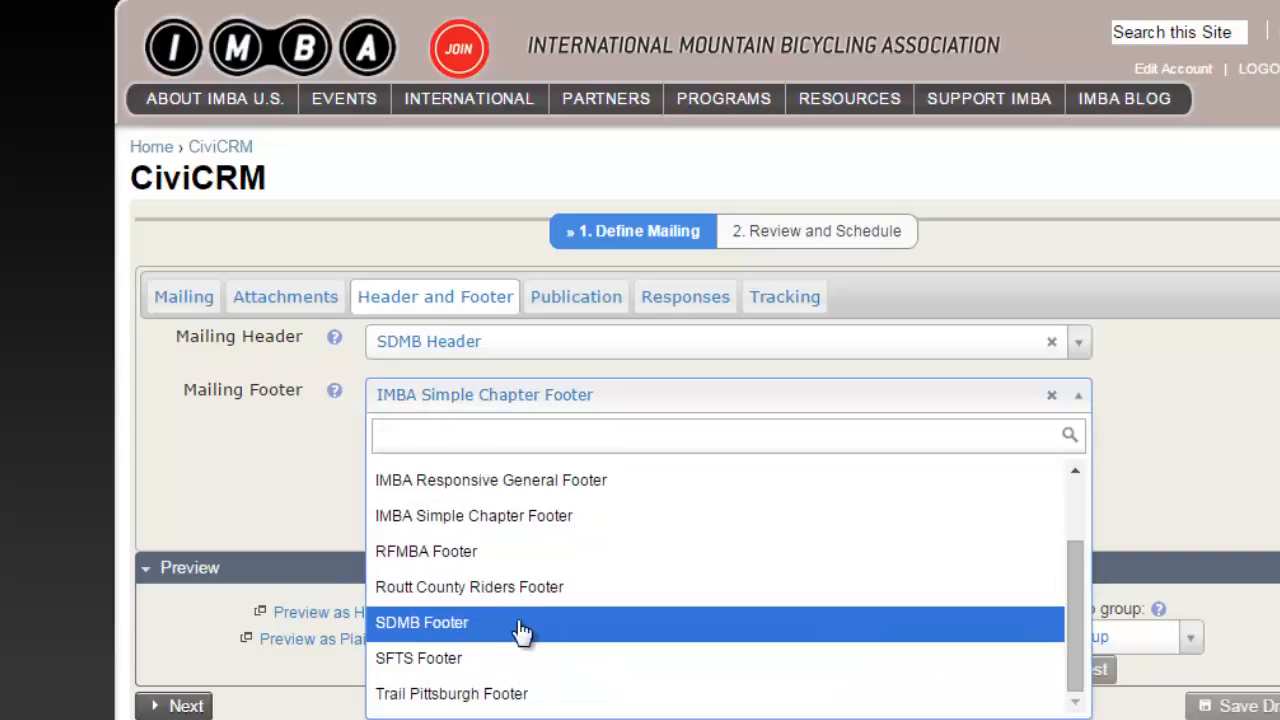
pyautogui.click(521, 629)
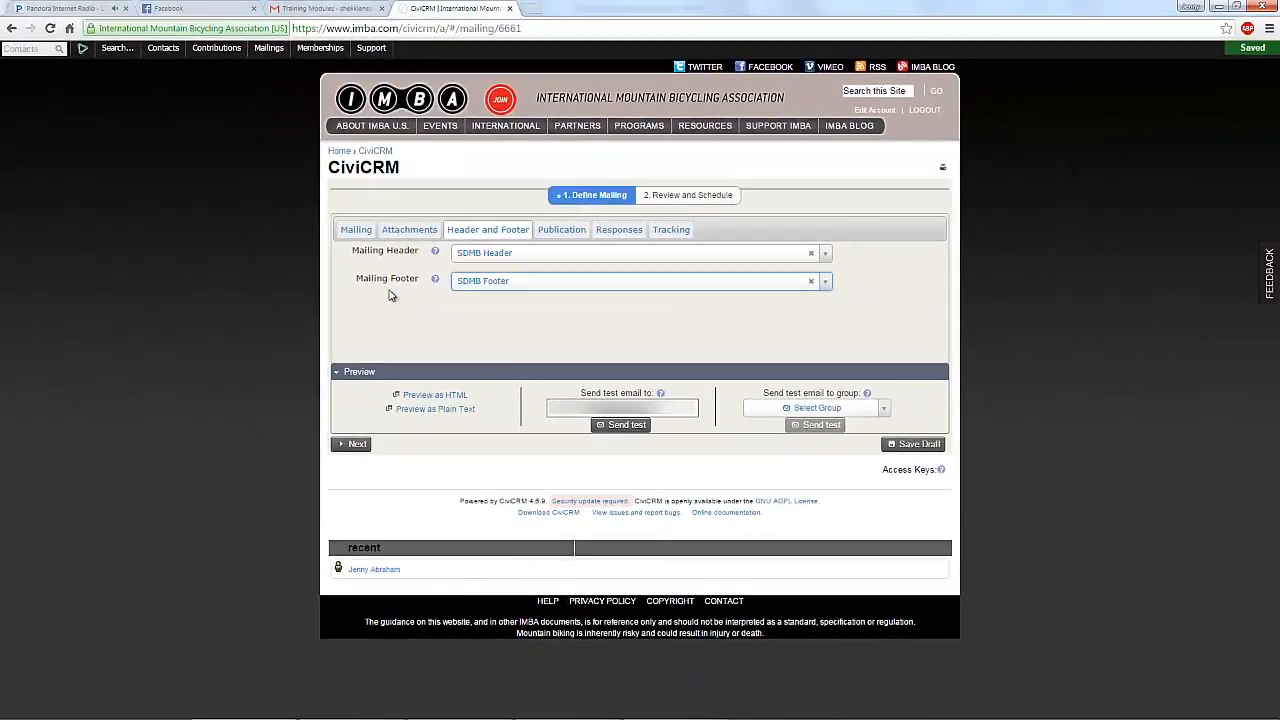
# Start the message body with the lines "The Fall 24-hr Donut Race is here!!!" and "Eat a donut. Do a lap. Repeat. For 24 hours. Yay!!".
pyautogui.click(355, 231)
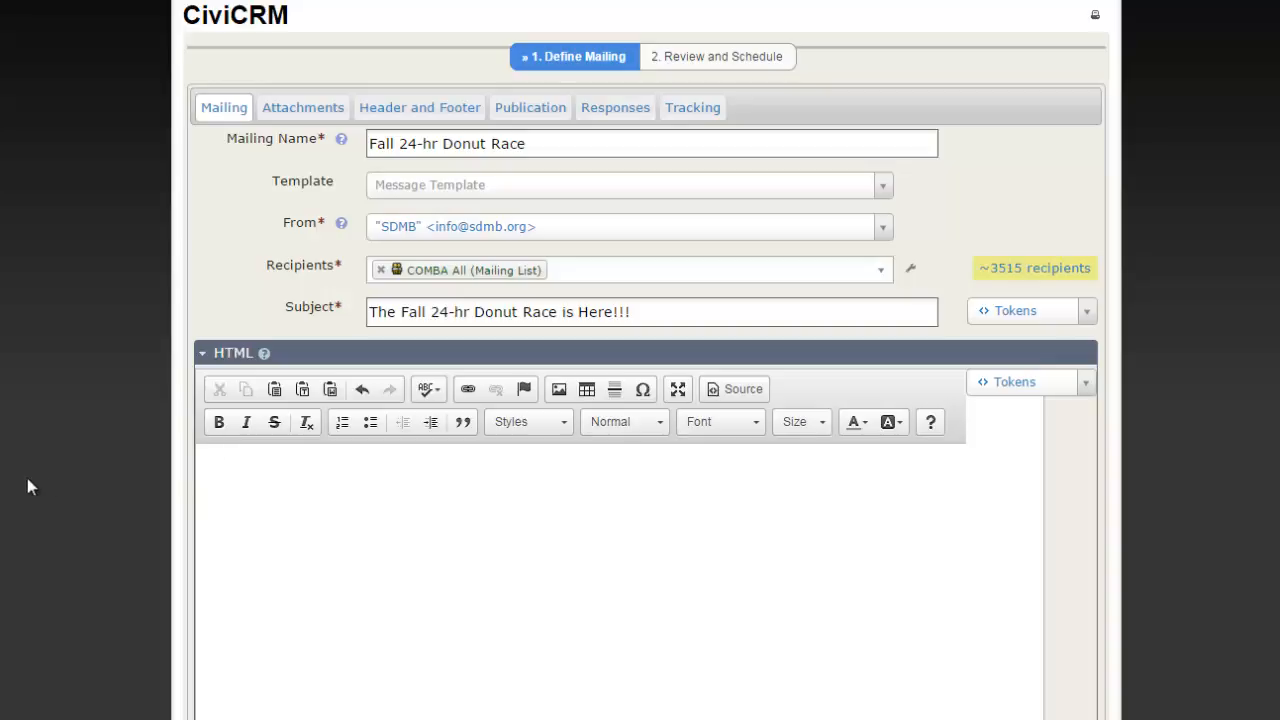
pyautogui.write('The Fall 24-hr Donut Race is here!!!')
pyautogui.press('Return')
pyautogui.write('Eat a donut. Do a lap. Repeat. For 24 ho')
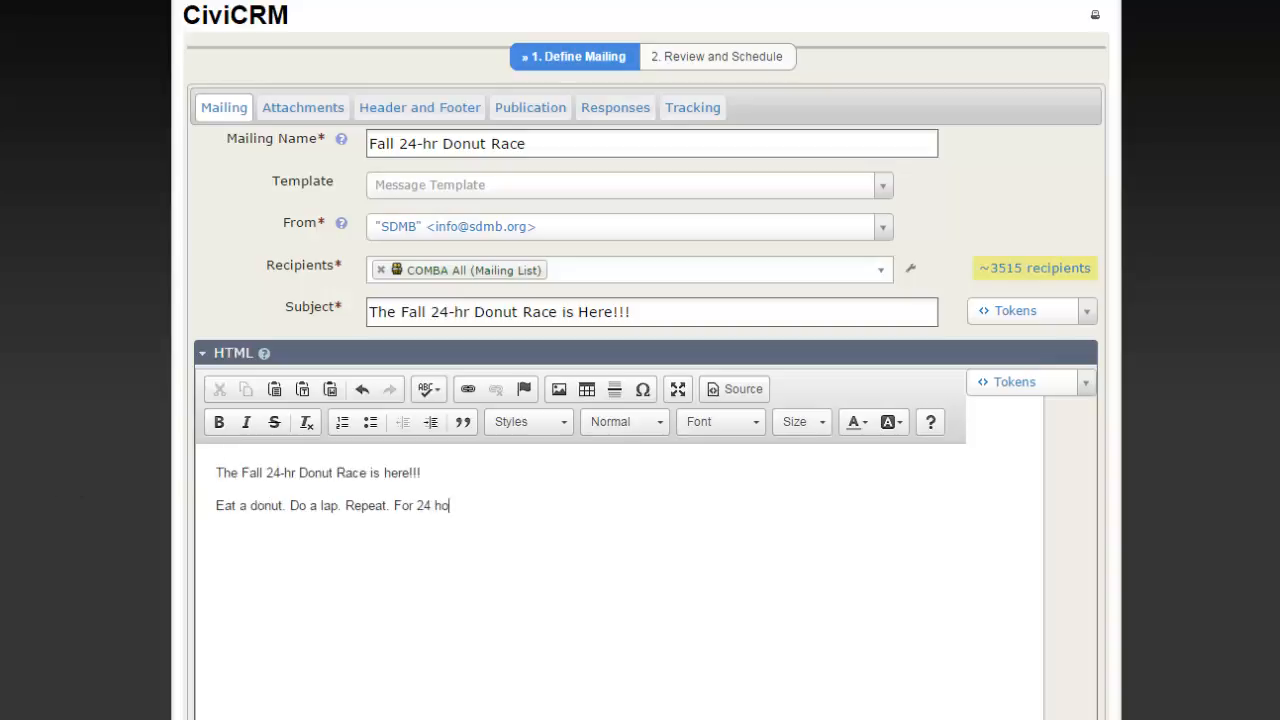
pyautogui.write('urs. Yay!!')
# Add the closing lines "See you there!" and "We'll bring the donuts." to the message body.
pyautogui.press('Return')
pyautogui.write('See you there!')
pyautogui.press('Return')
pyautogui.write("We'll bring the donuts.")
# Format the first line of the message body, "The Fall 24-hr Donut Race is here!!!", as Heading 1.
pyautogui.click(217, 472)
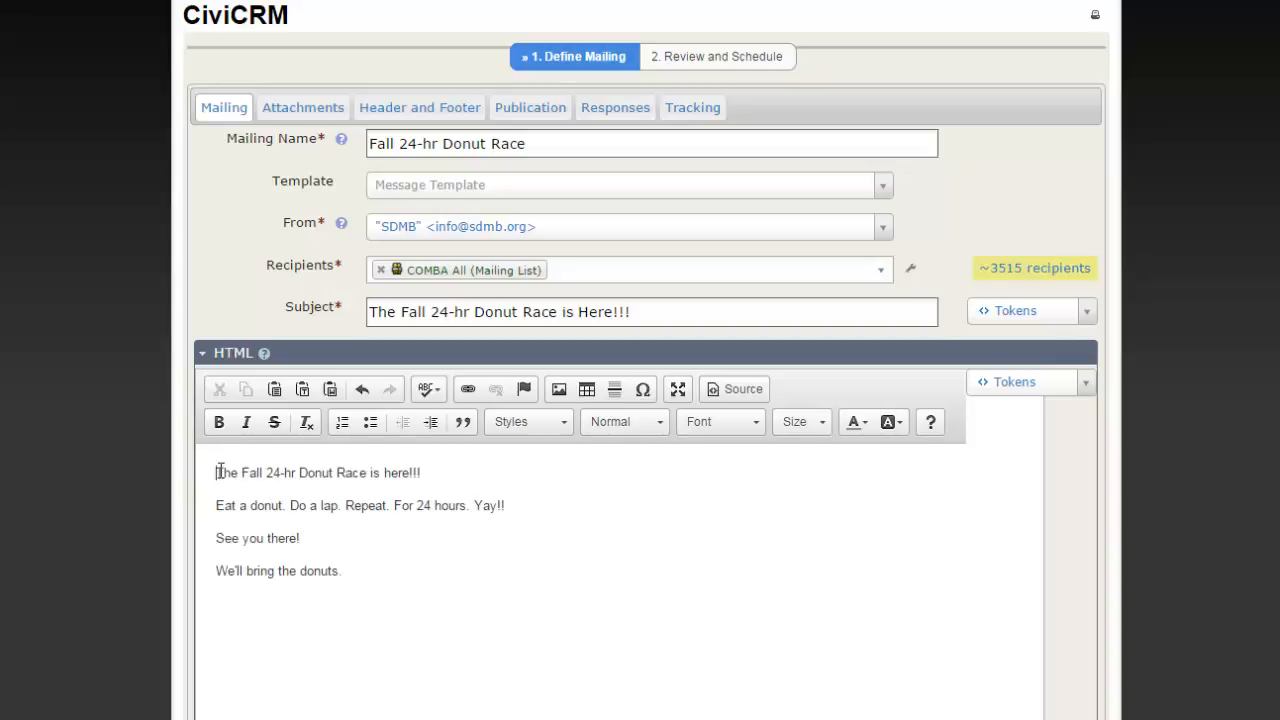
pyautogui.moveTo(217, 472); pyautogui.dragTo(442, 468)
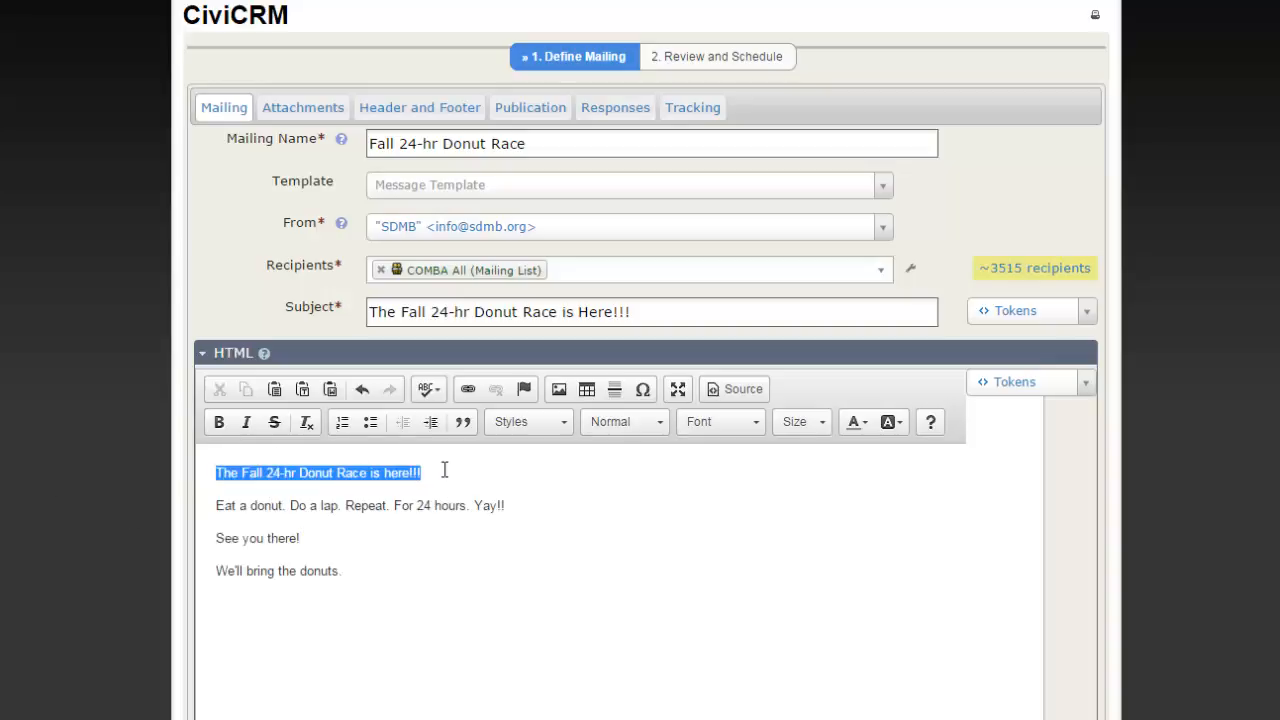
pyautogui.click(657, 428)
pyautogui.click(645, 500)
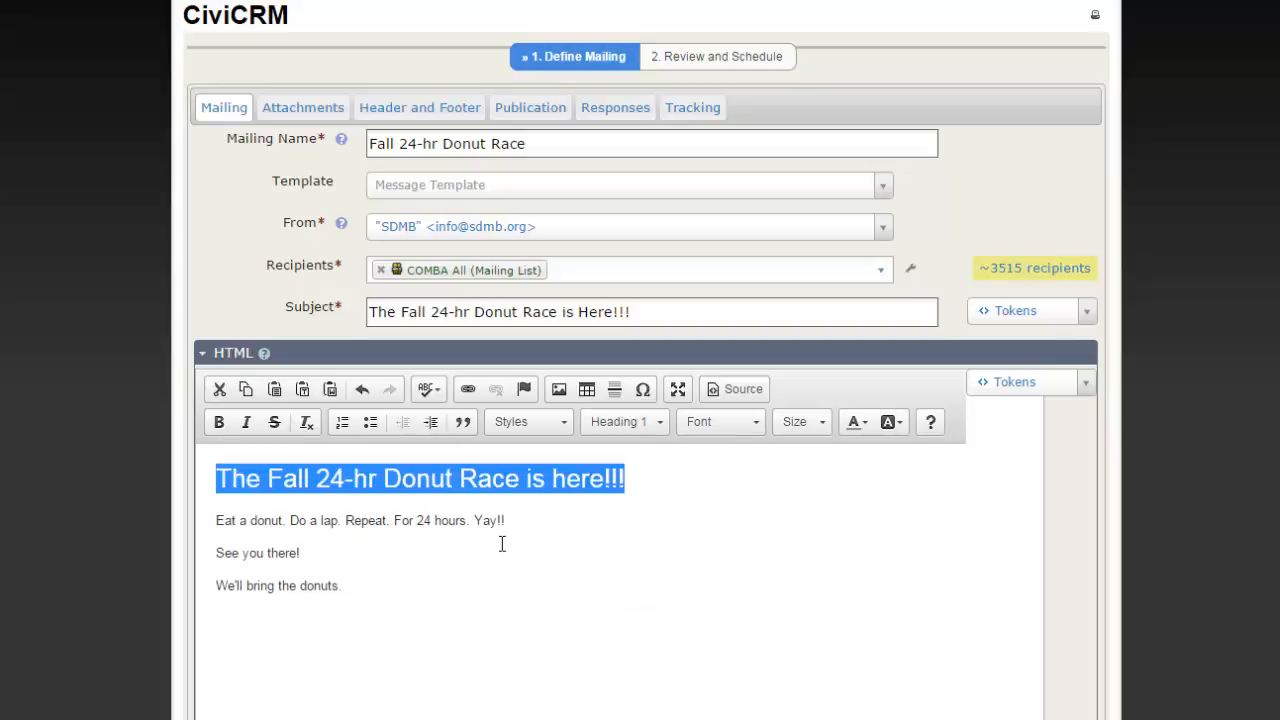
# Look through the font and size options for the message body and view its HTML source.
pyautogui.click(502, 543)
pyautogui.click(757, 426)
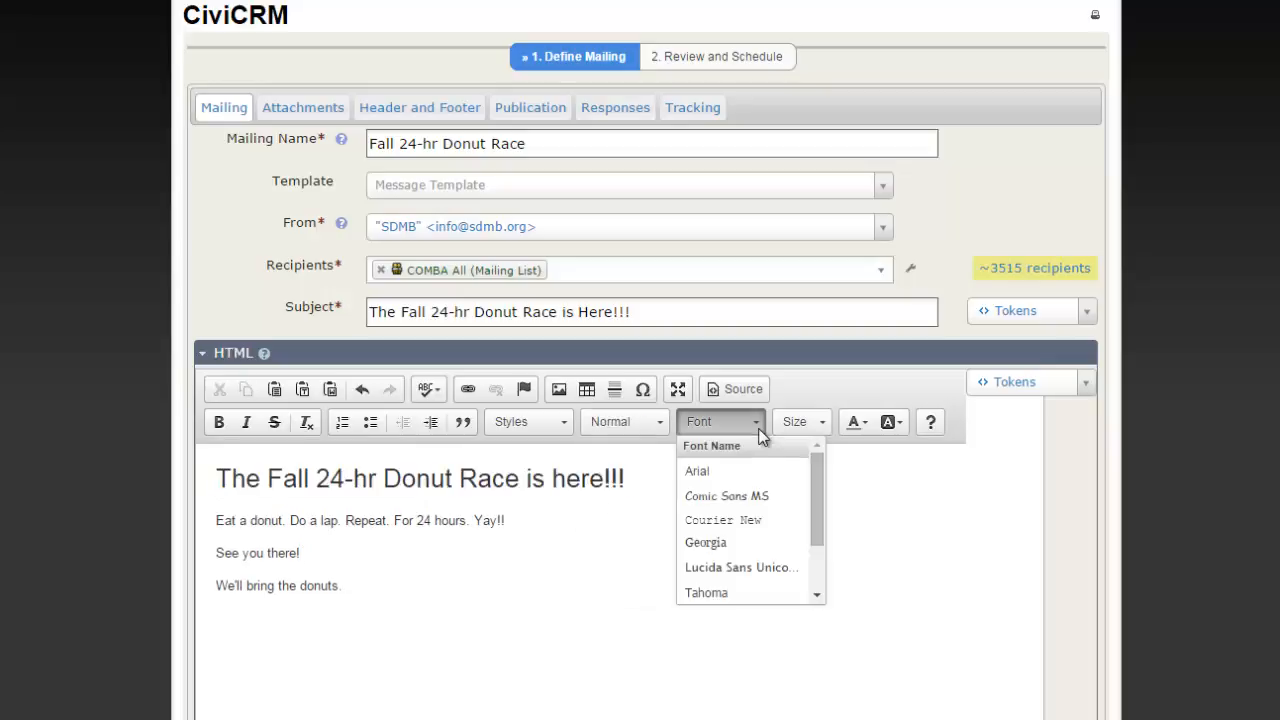
pyautogui.click(823, 428)
pyautogui.click(940, 484)
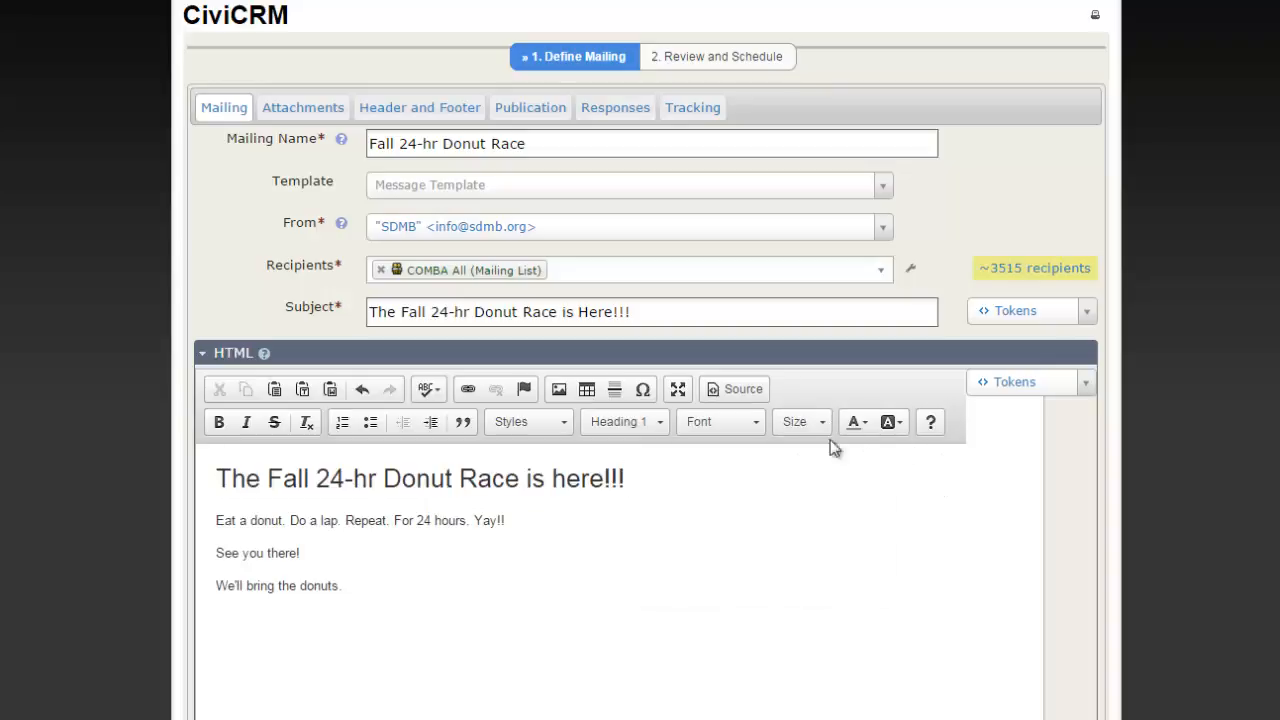
pyautogui.click(722, 392)
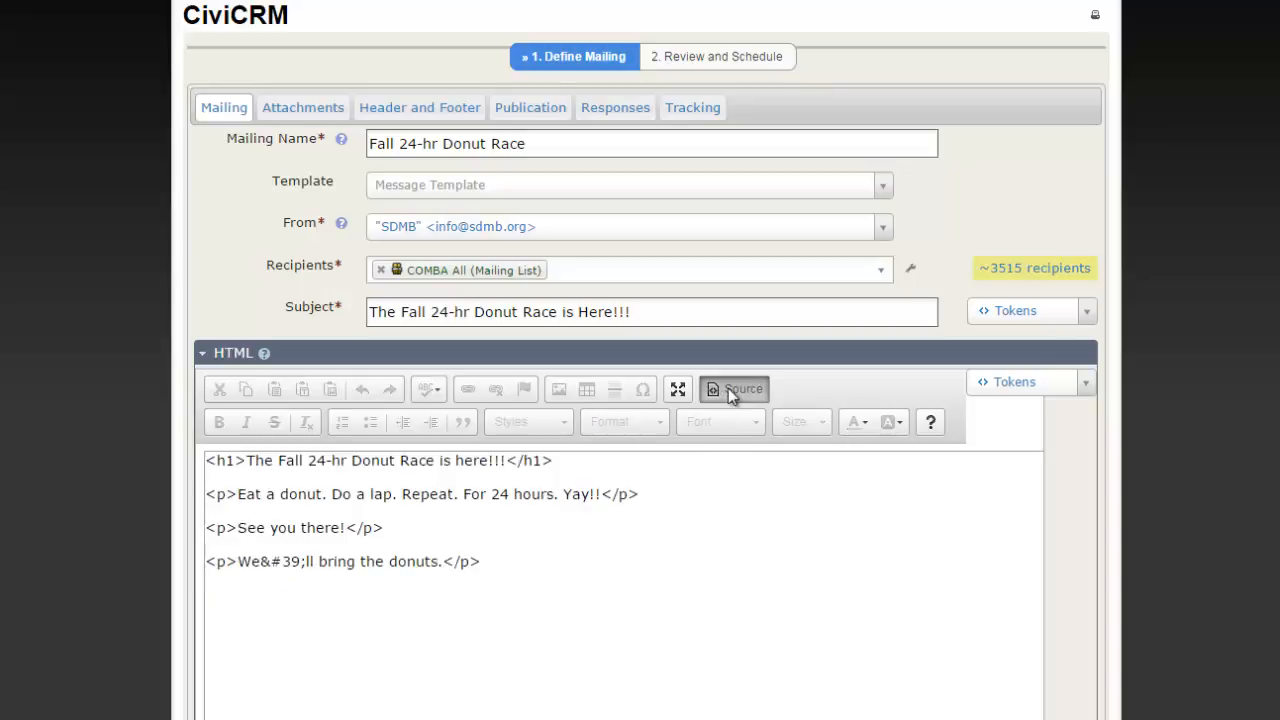
pyautogui.click(728, 388)
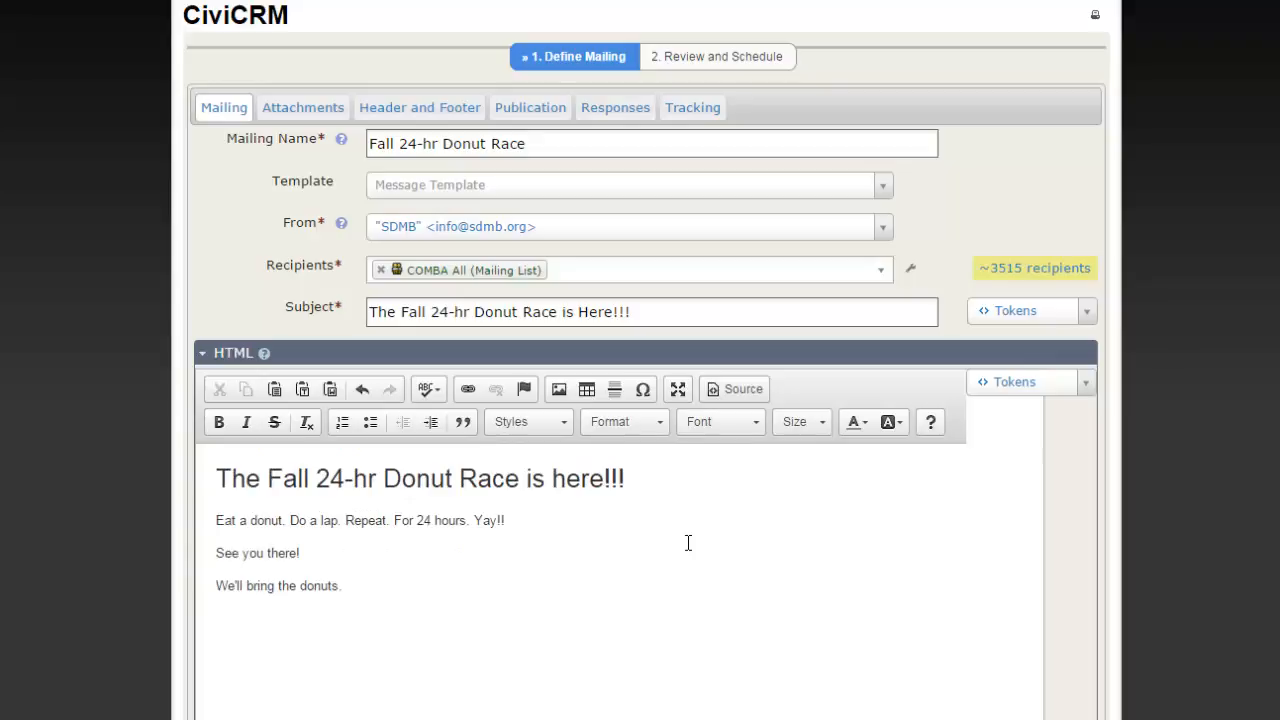
# Preview the mailing as HTML and send a test email to the entered address.
pyautogui.scroll(-4, 688, 543)
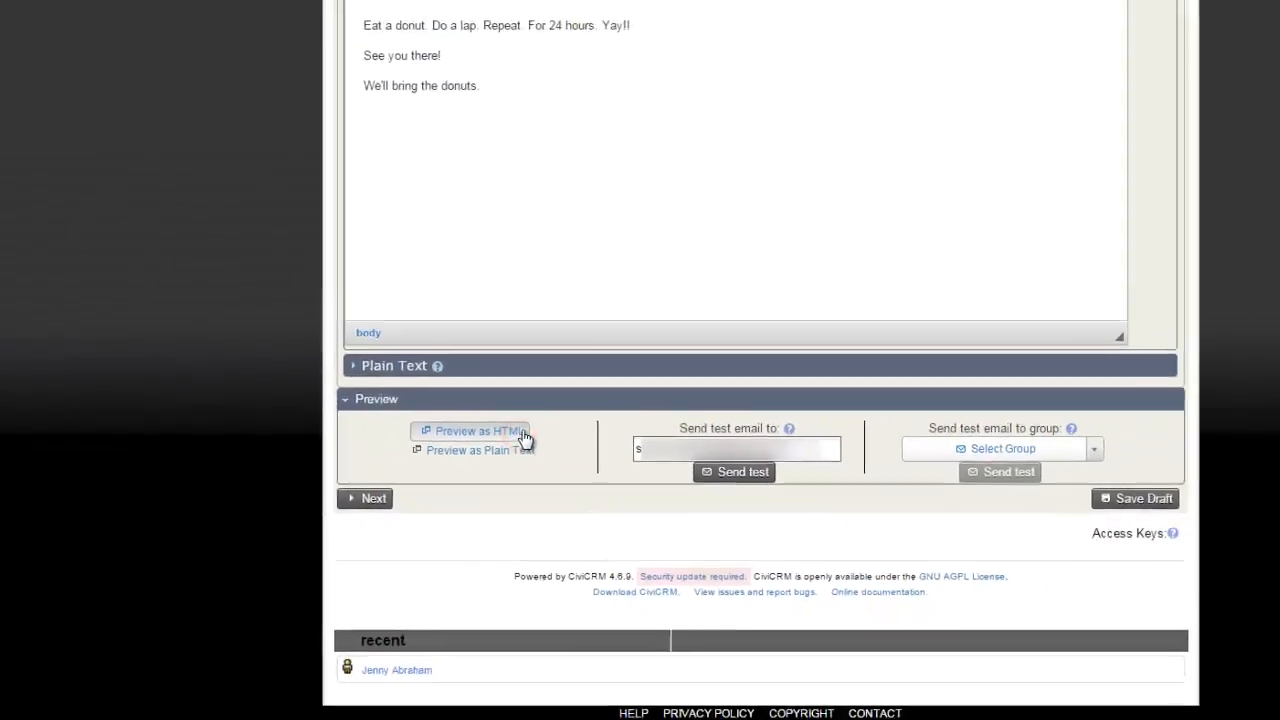
pyautogui.click(723, 350)
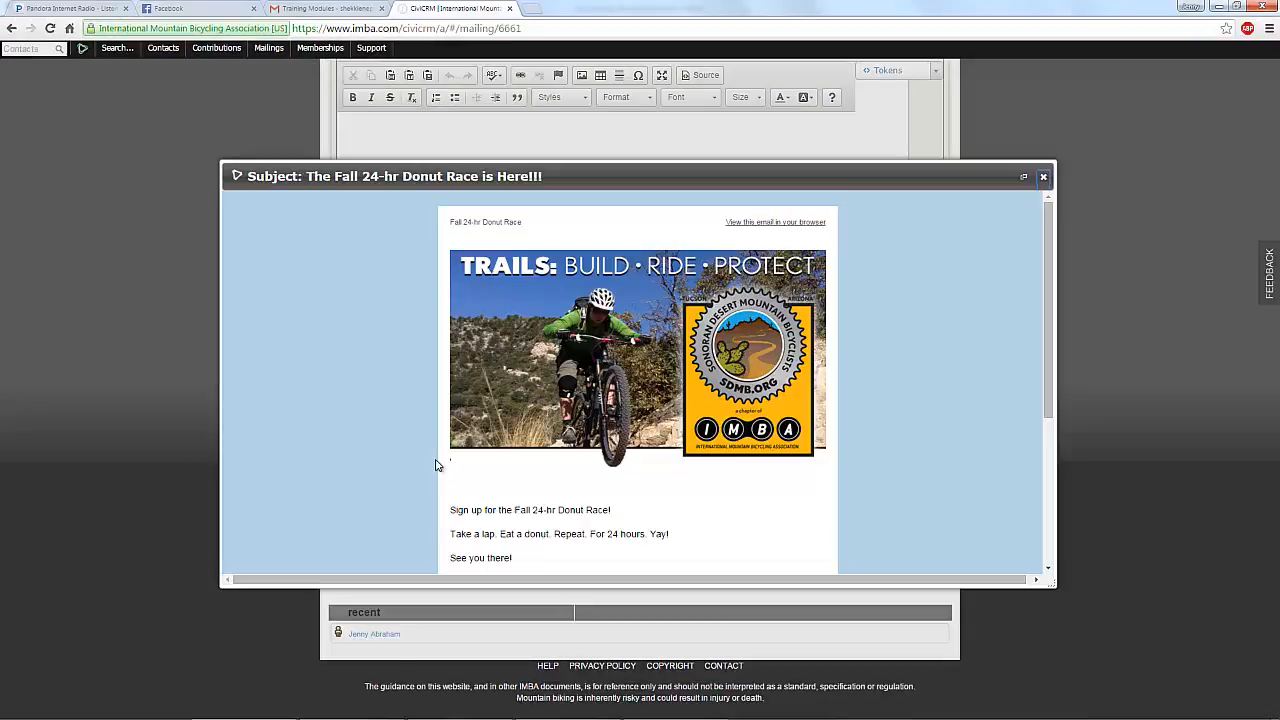
pyautogui.moveTo(1063, 302); pyautogui.dragTo(1052, 202)
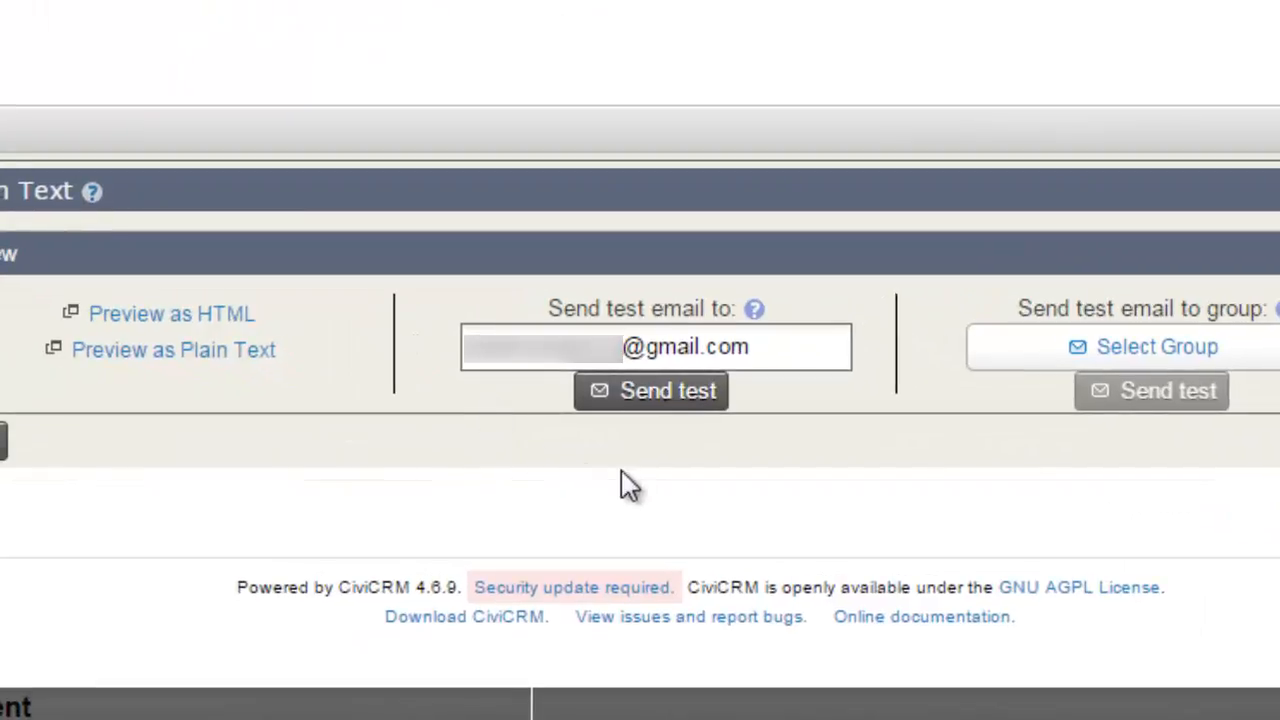
pyautogui.click(688, 400)
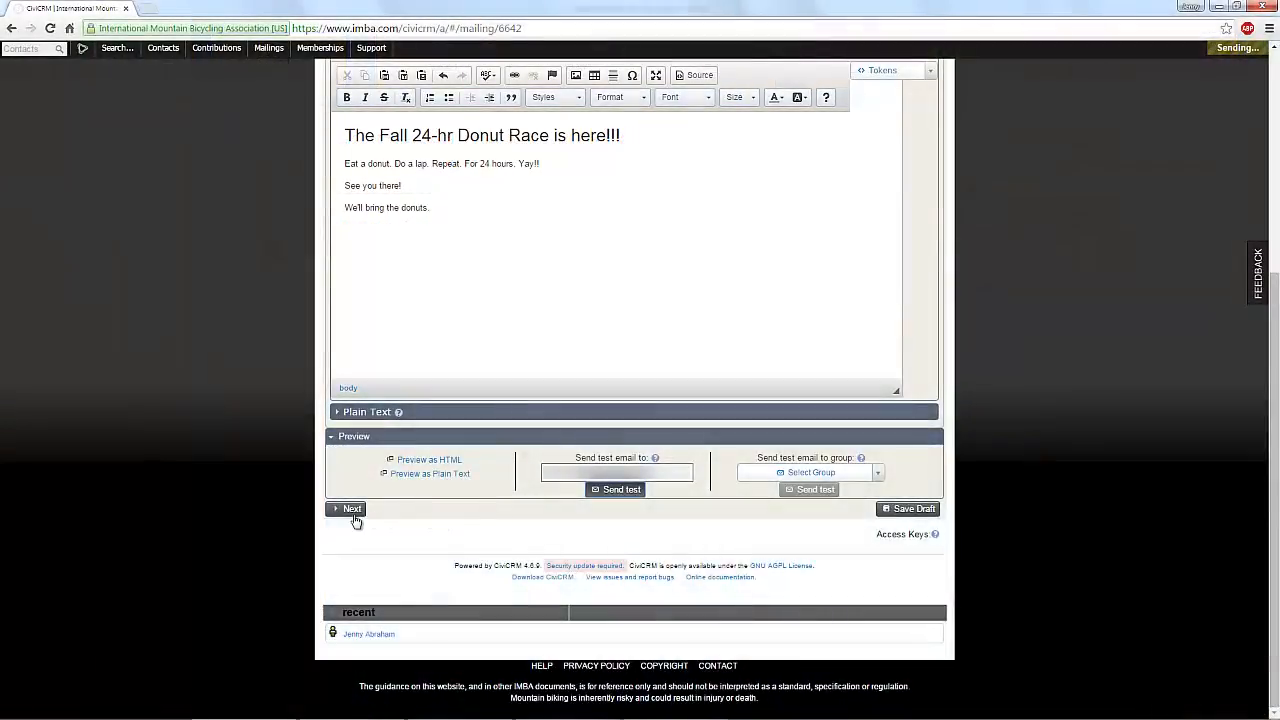
# Continue to Review and Schedule and set the mailing's send date to 11/25/2015.
pyautogui.click(343, 511)
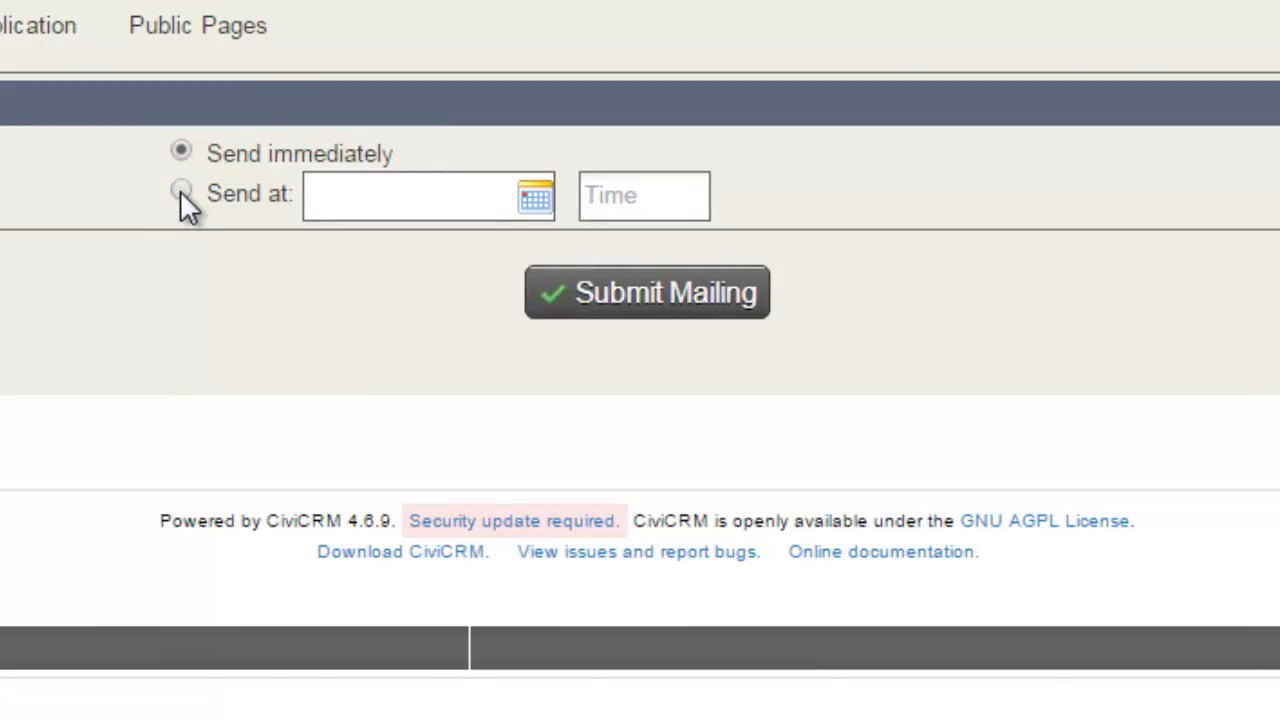
pyautogui.click(180, 190)
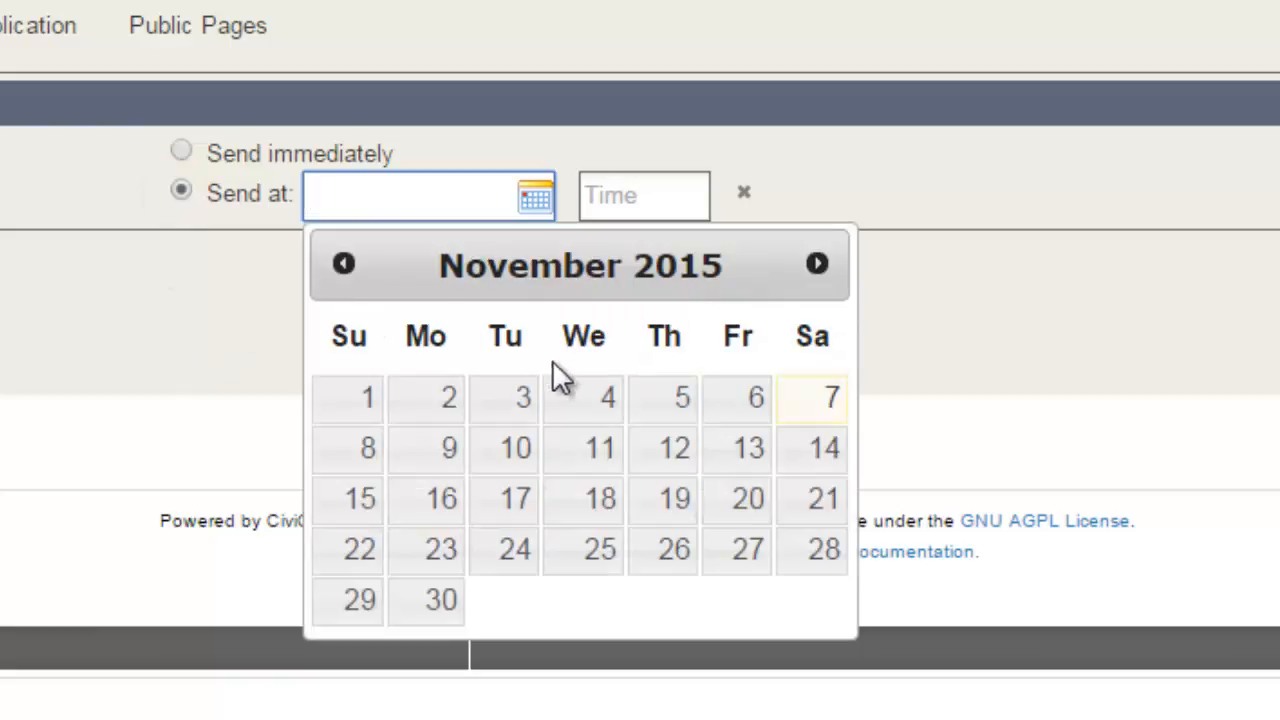
pyautogui.click(588, 556)
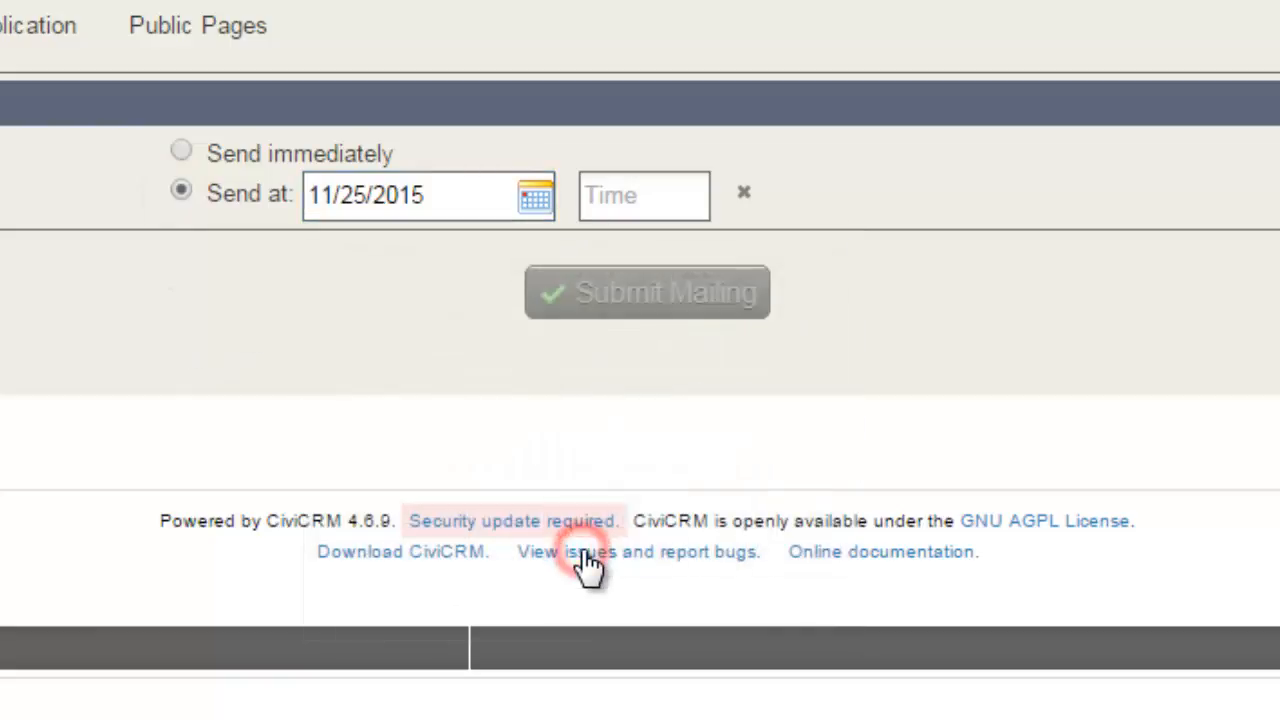
# Set the mailing's send time to 05:00PM and submit the mailing.
pyautogui.click(609, 189)
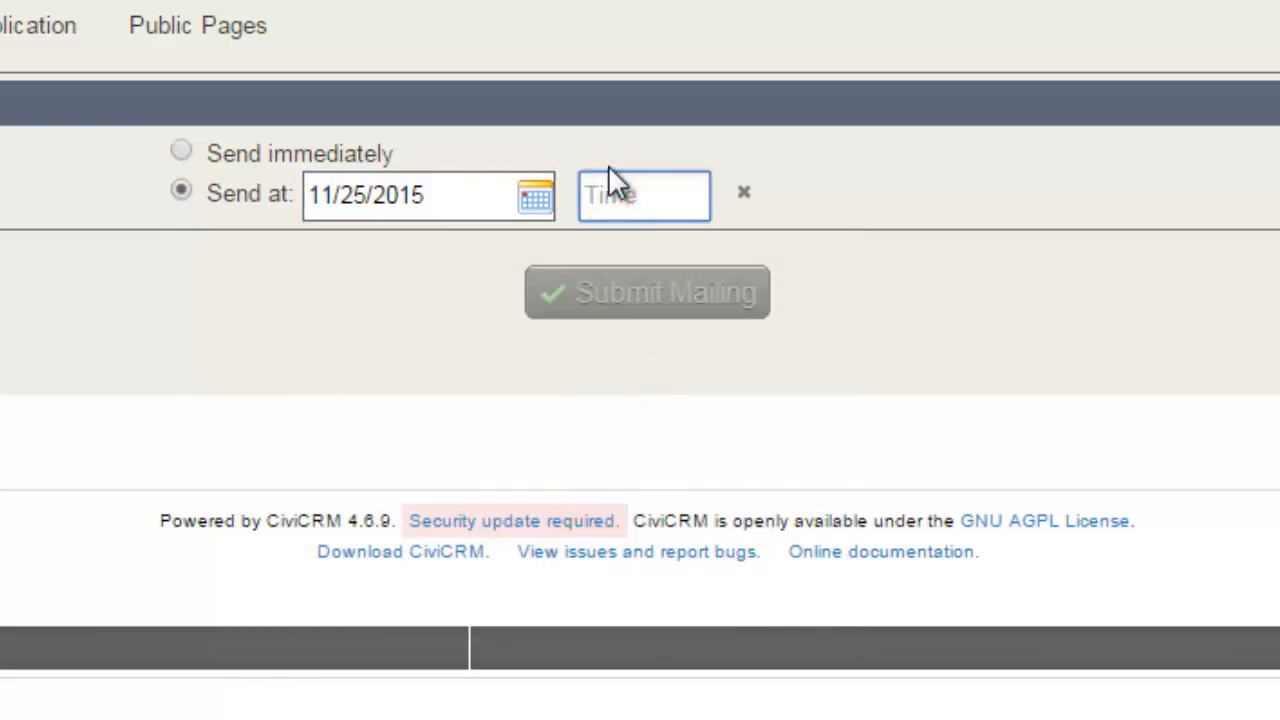
pyautogui.click(630, 195)
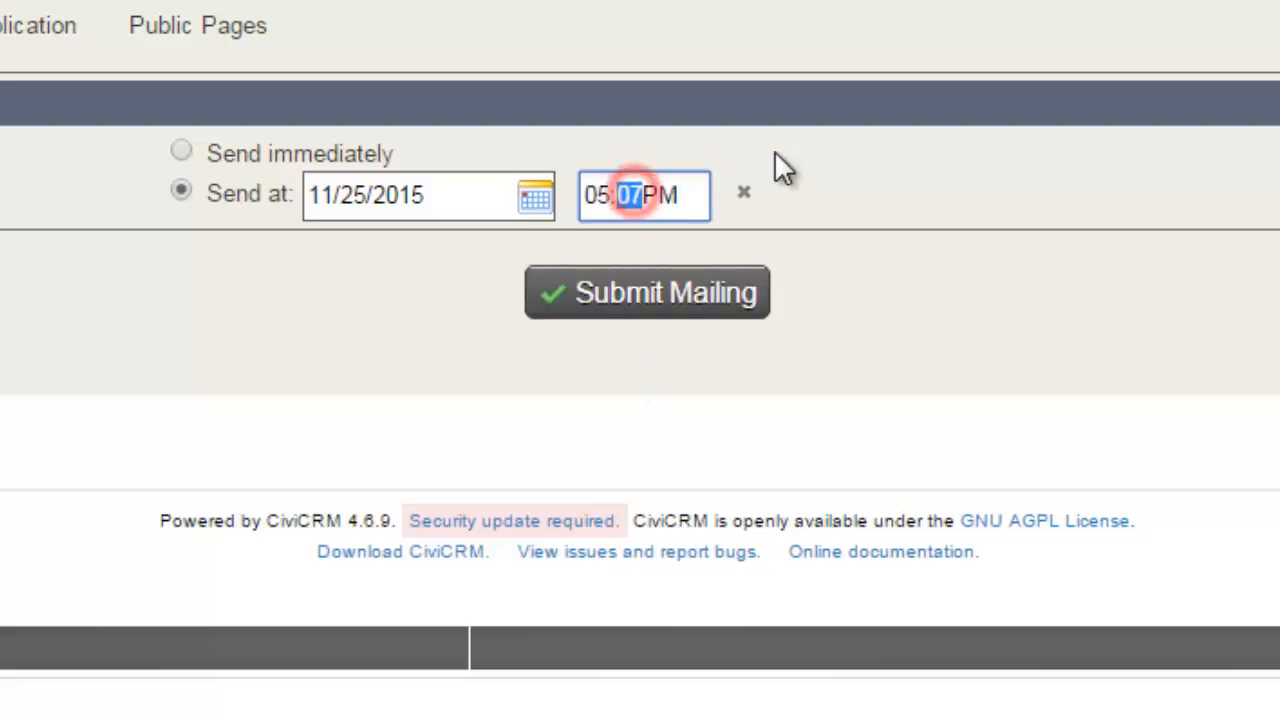
pyautogui.press('Down')
pyautogui.press('Down')
pyautogui.press('Down')
pyautogui.press('Down')
pyautogui.press('Down')
pyautogui.press('Down')
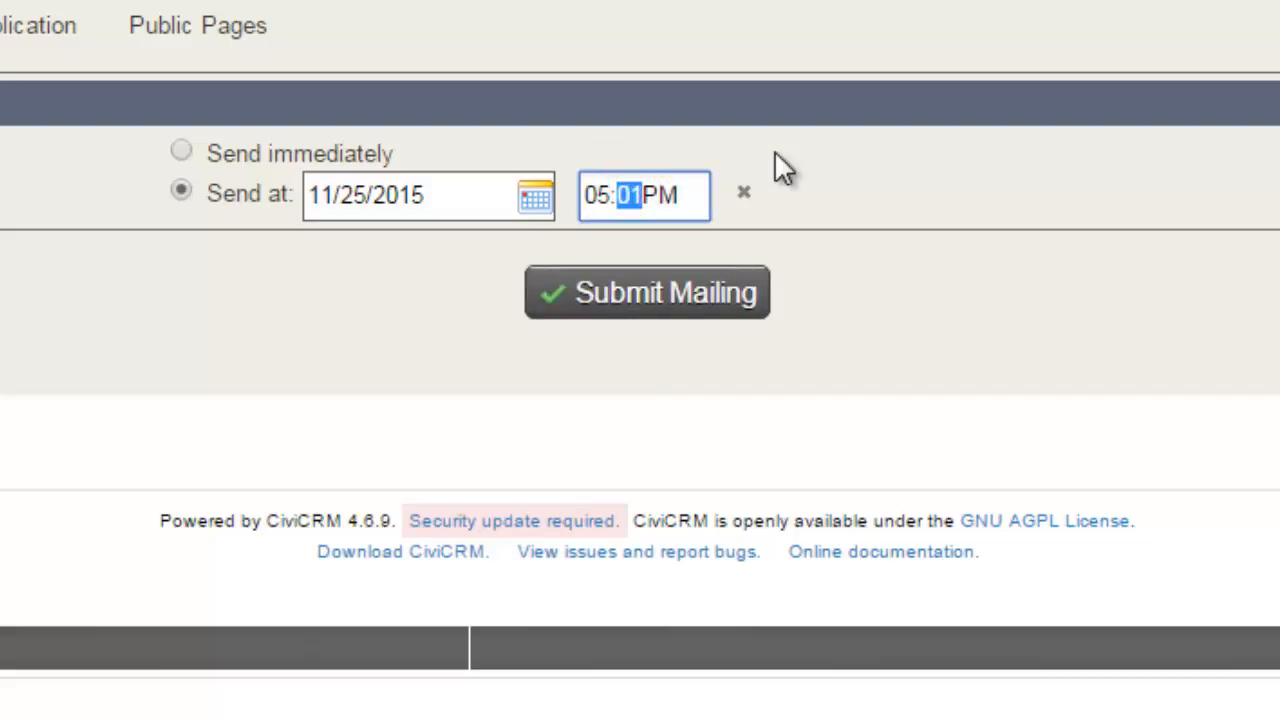
pyautogui.press('Down')
pyautogui.click(960, 210)
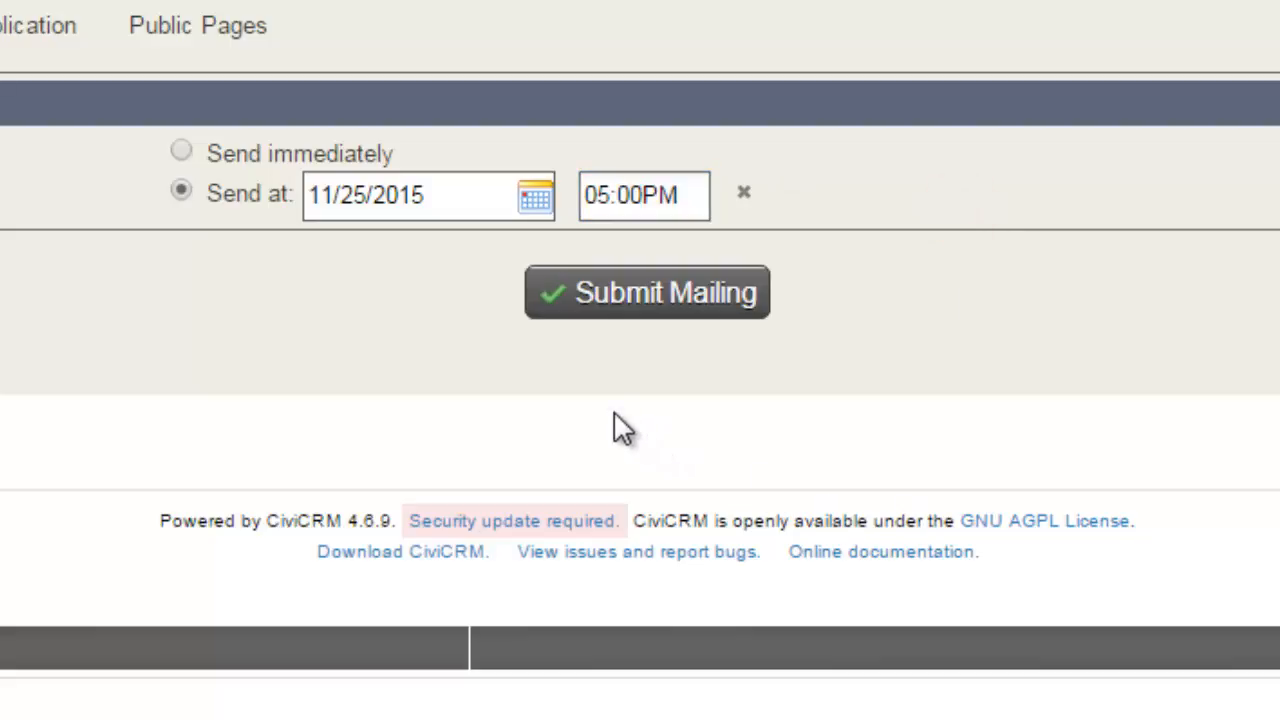
pyautogui.click(591, 305)
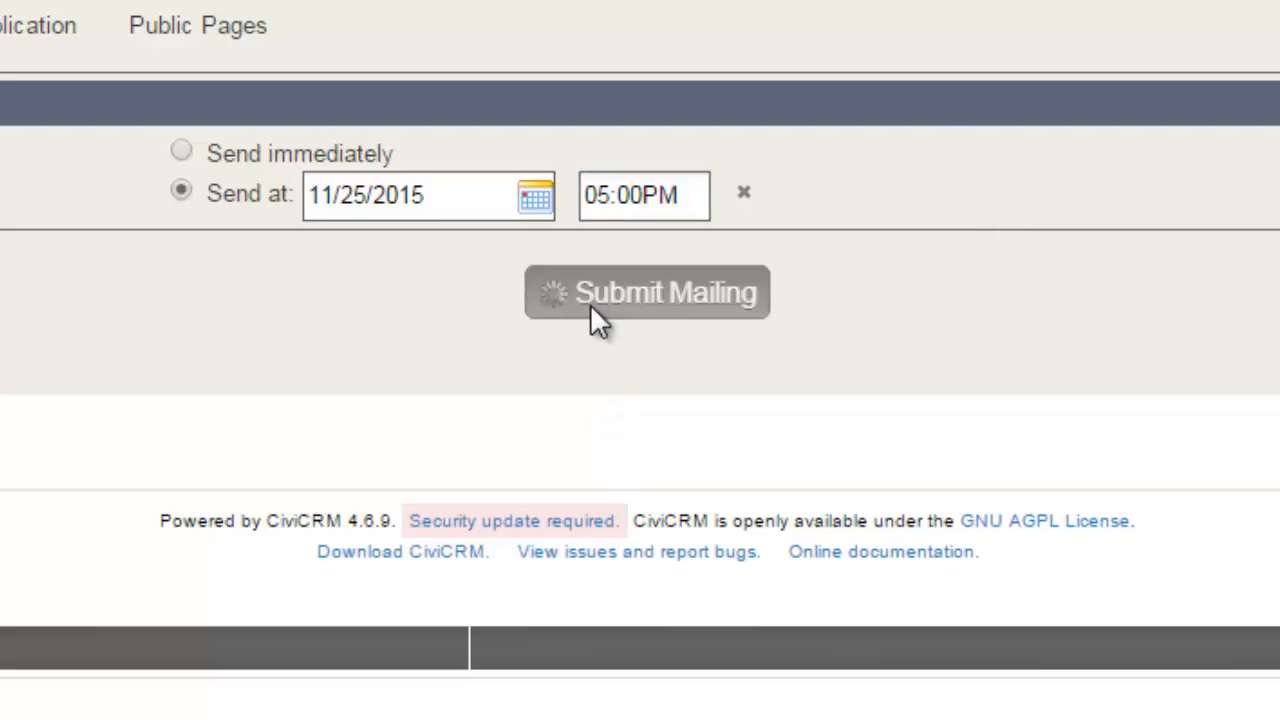
pyautogui.click(591, 306)
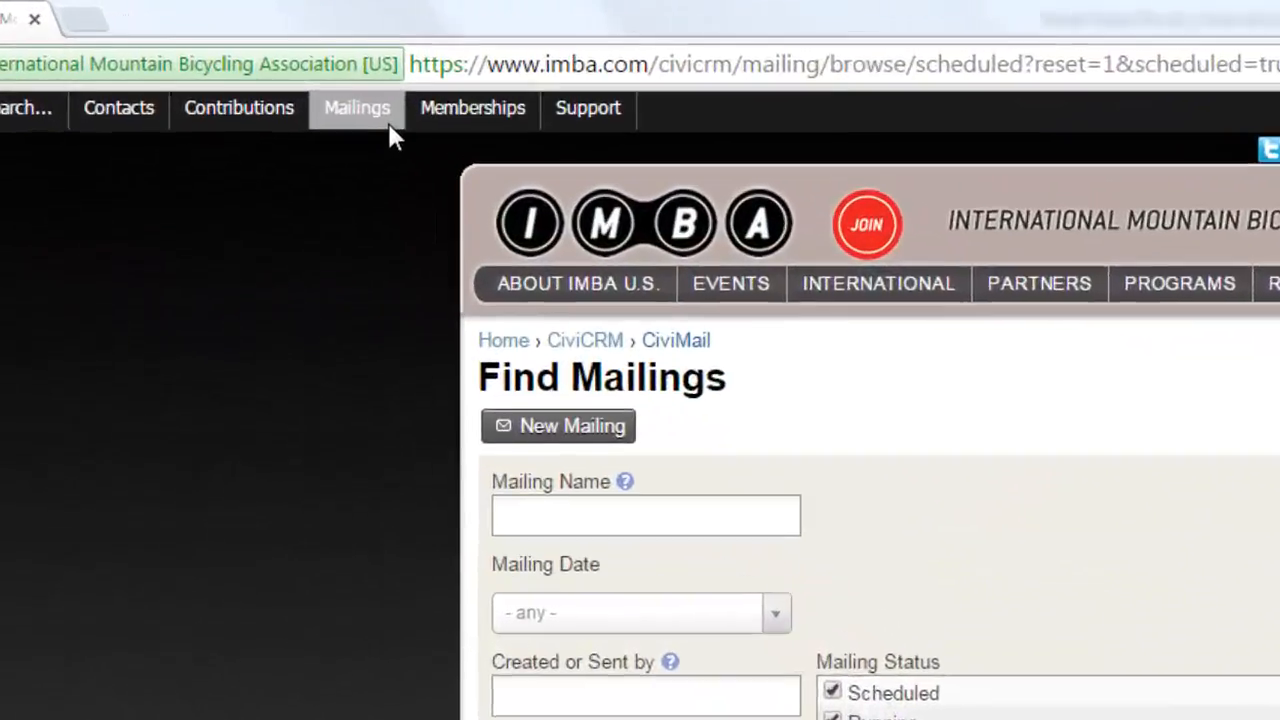
# Open the mailing report for "COMBA Fall Member Thank You - 10/15/2015" from the list of mailings.
pyautogui.click(270, 49)
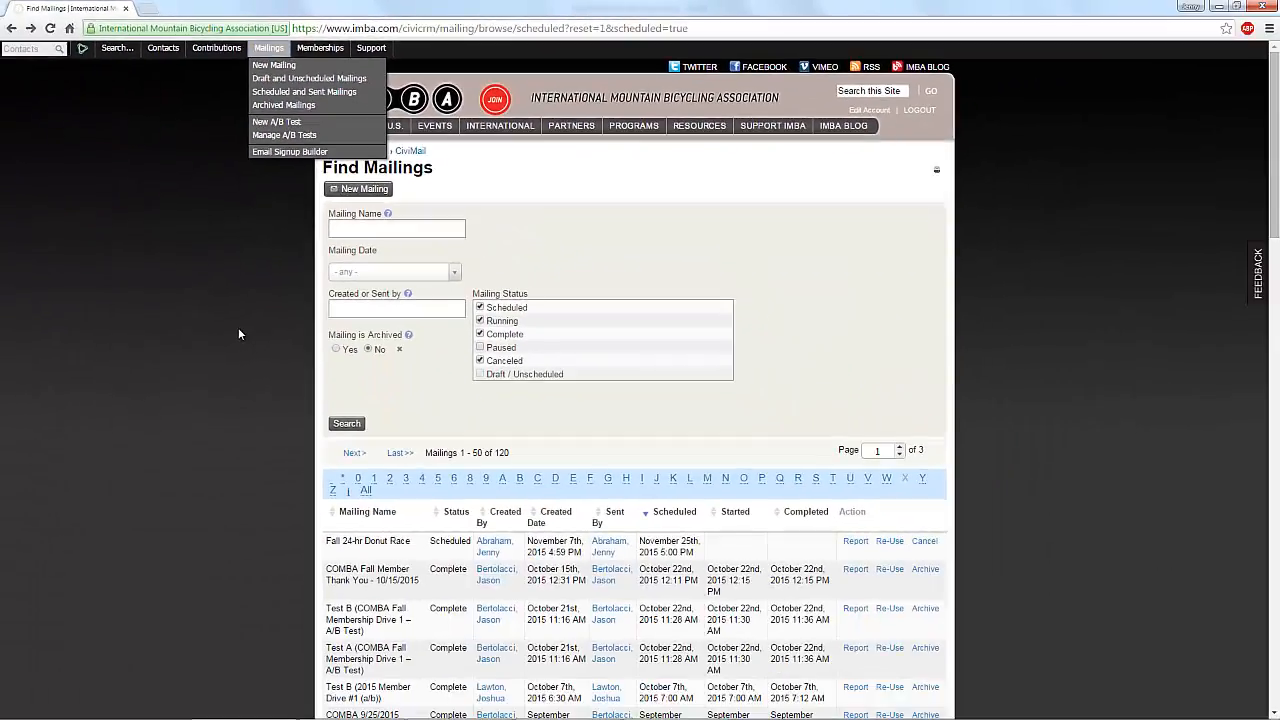
pyautogui.click(238, 330)
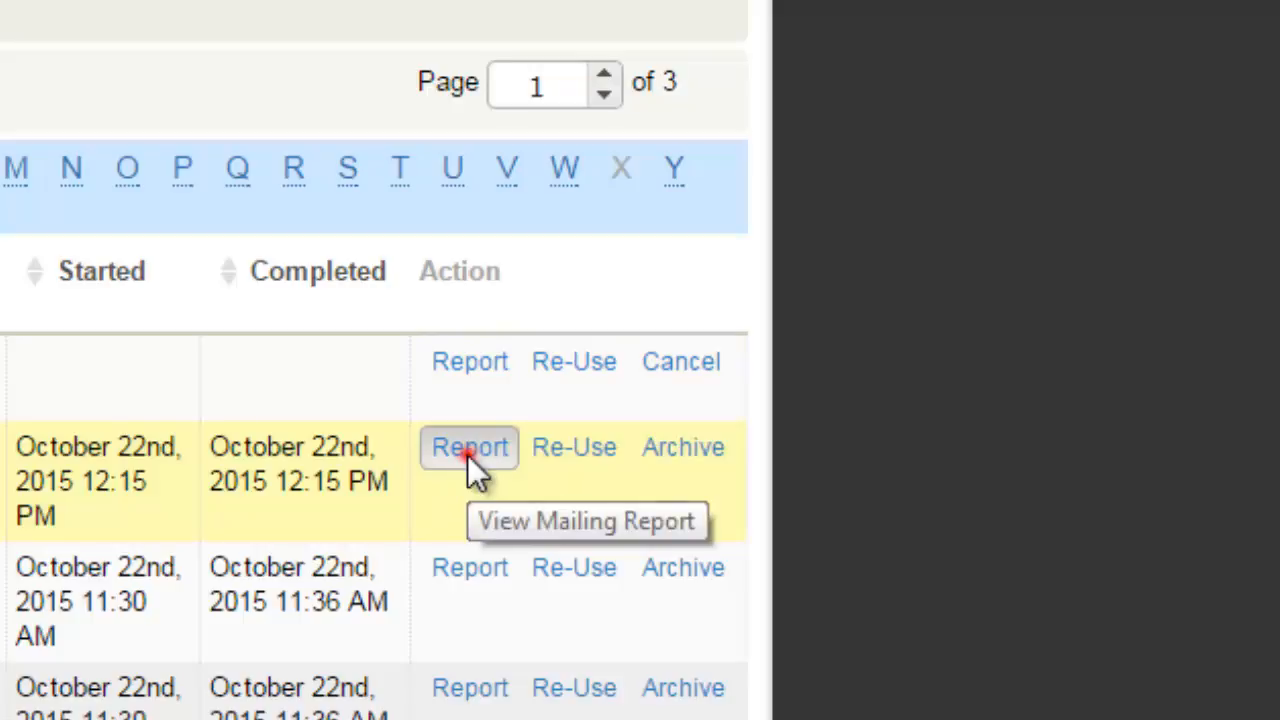
pyautogui.click(470, 455)
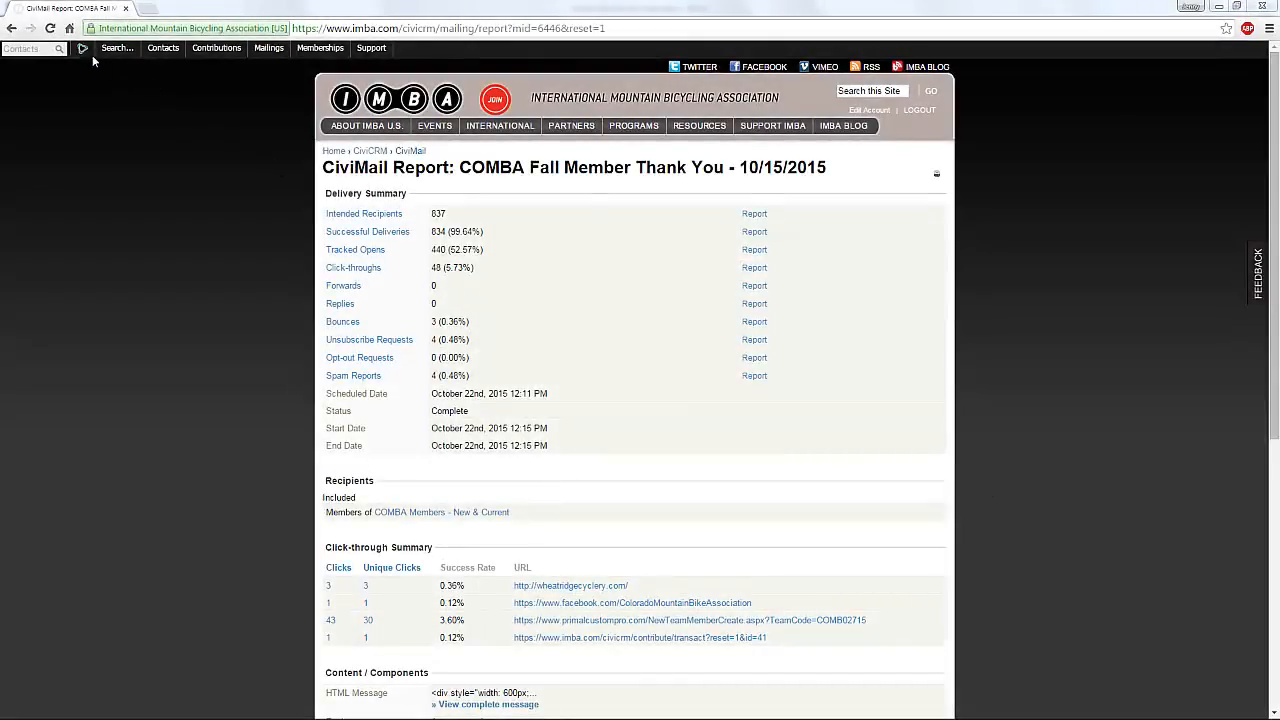
# Return to CiviCRM Home and open the Scheduled and Sent Mailings page.
pyautogui.click(90, 66)
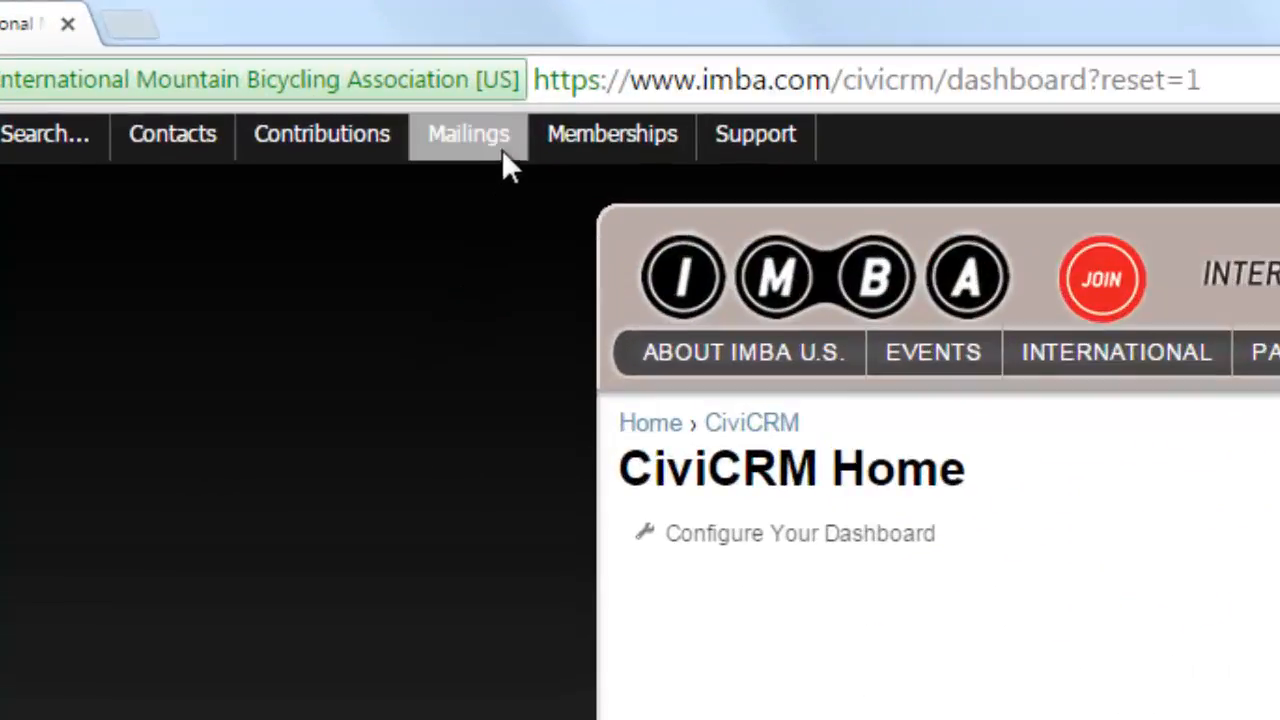
pyautogui.click(282, 50)
pyautogui.moveTo(502, 149)
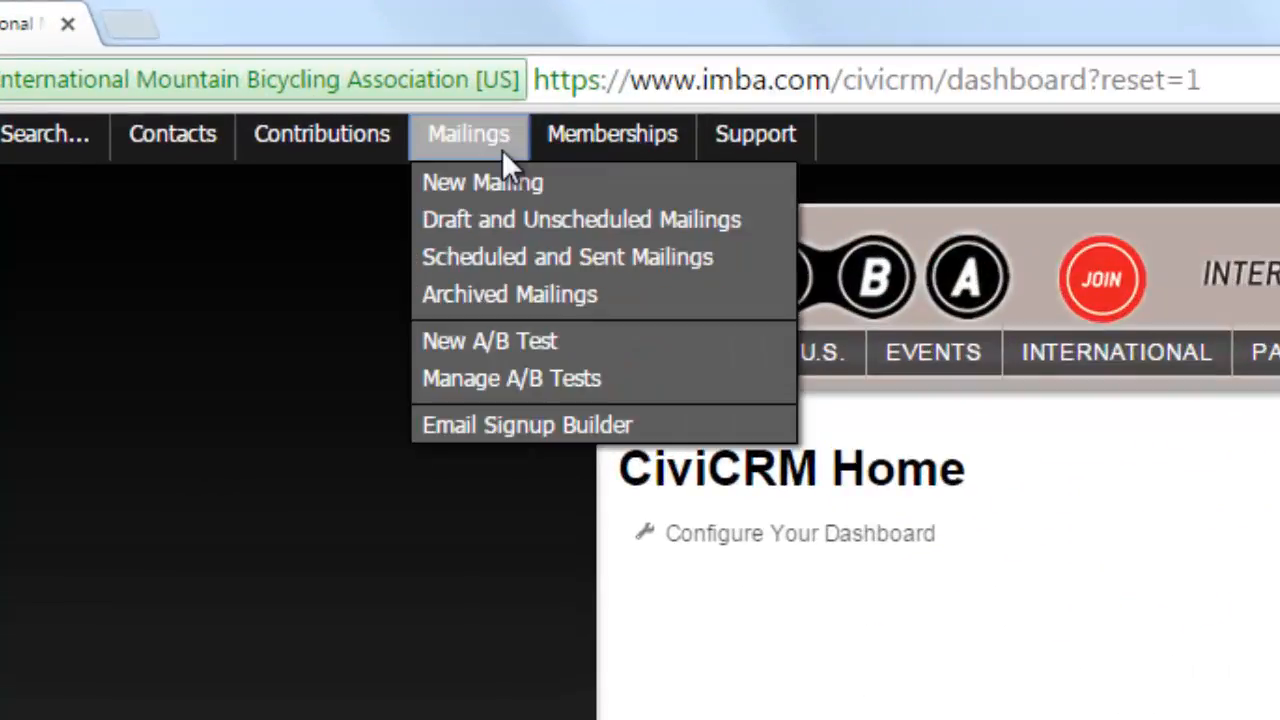
pyautogui.click(515, 262)
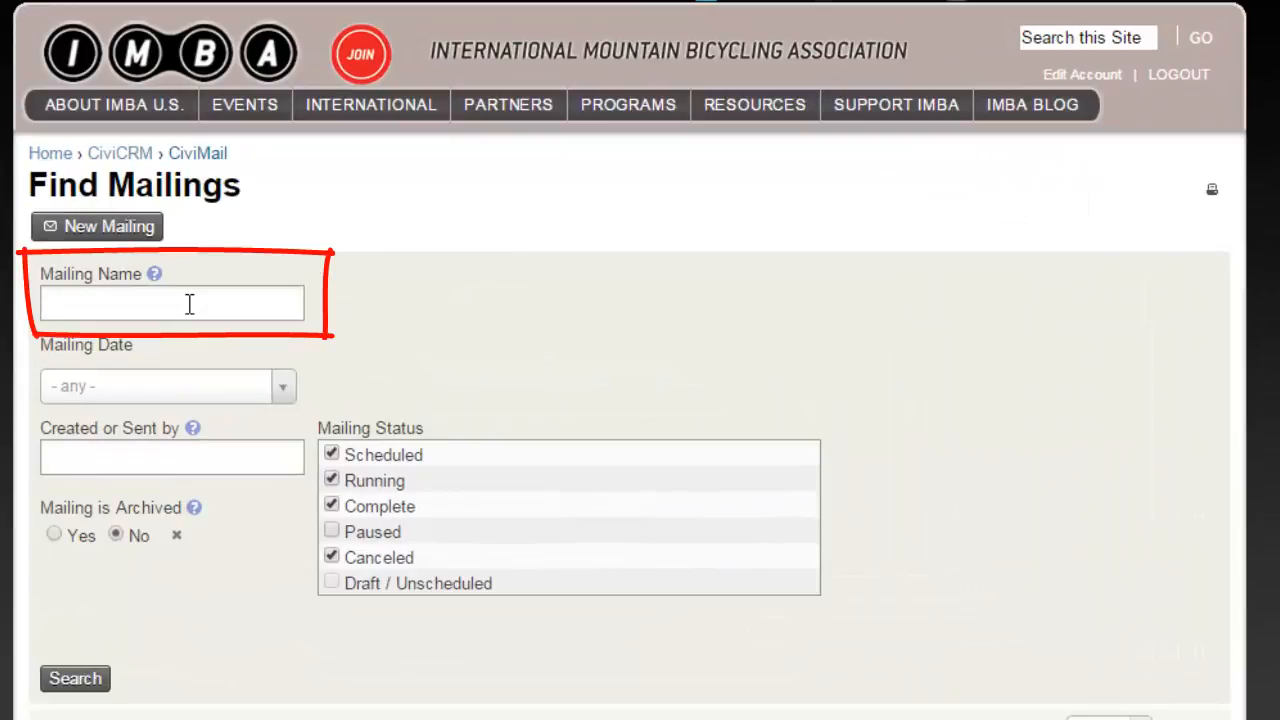
# Try "Donut" as the Mailing Name filter and look through the Mailing Date range options.
pyautogui.click(189, 304)
pyautogui.write('Donut')
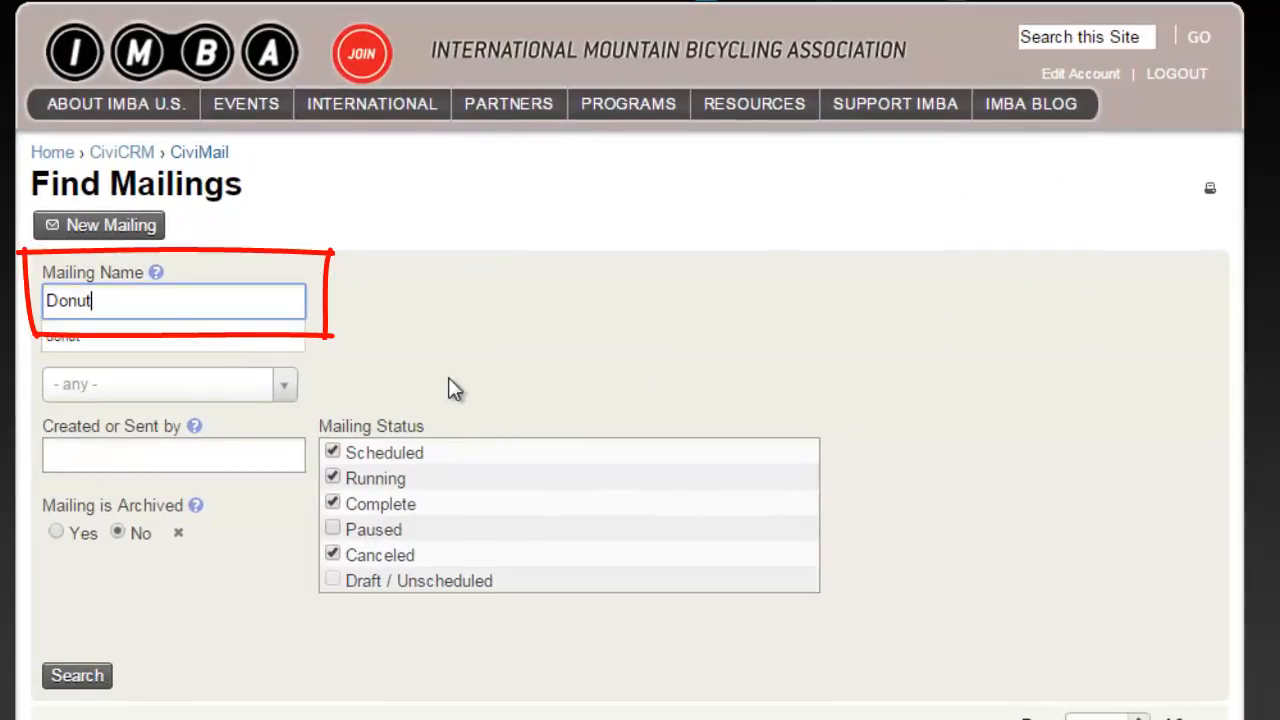
pyautogui.click(466, 351)
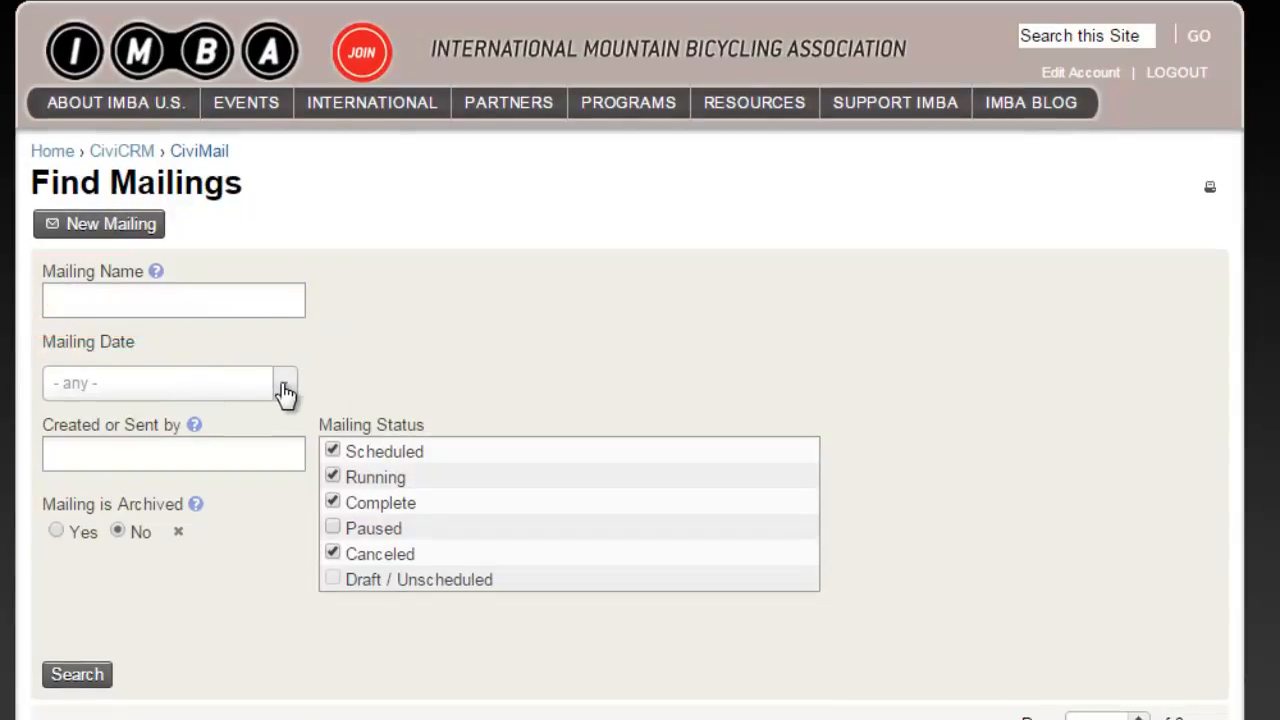
pyautogui.click(278, 388)
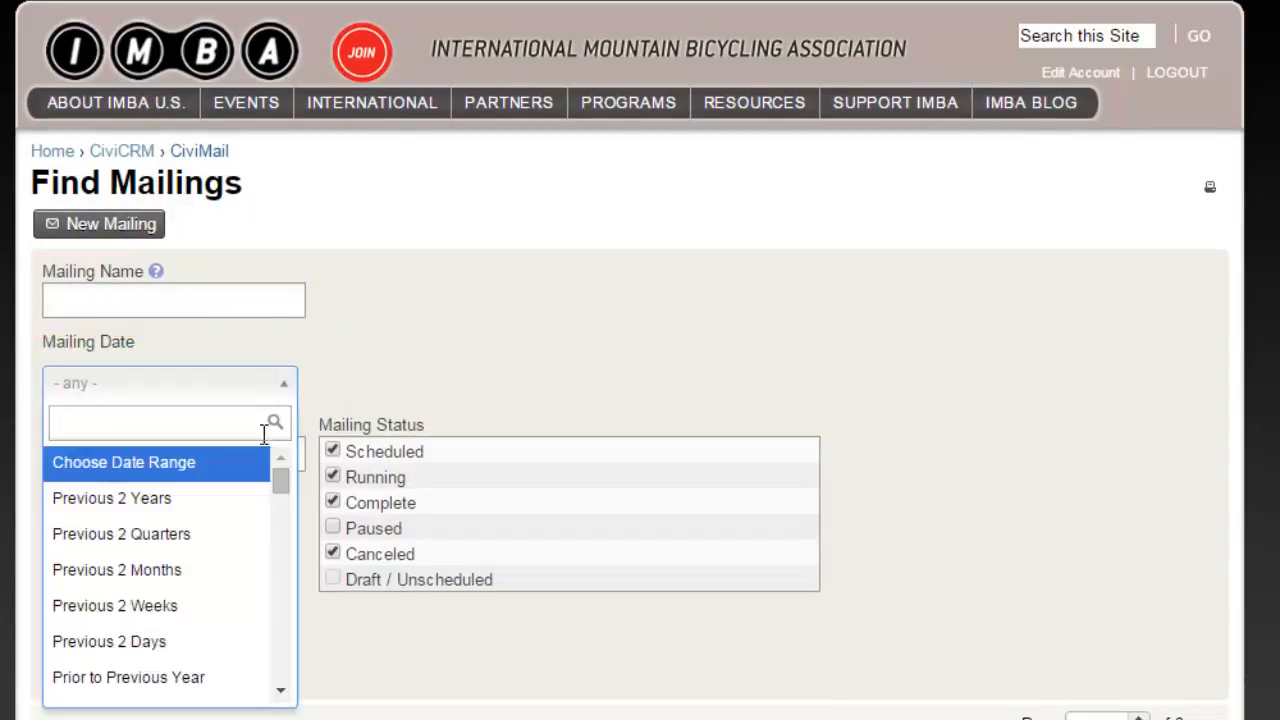
pyautogui.scroll(-6, 245, 518)
pyautogui.click(406, 371)
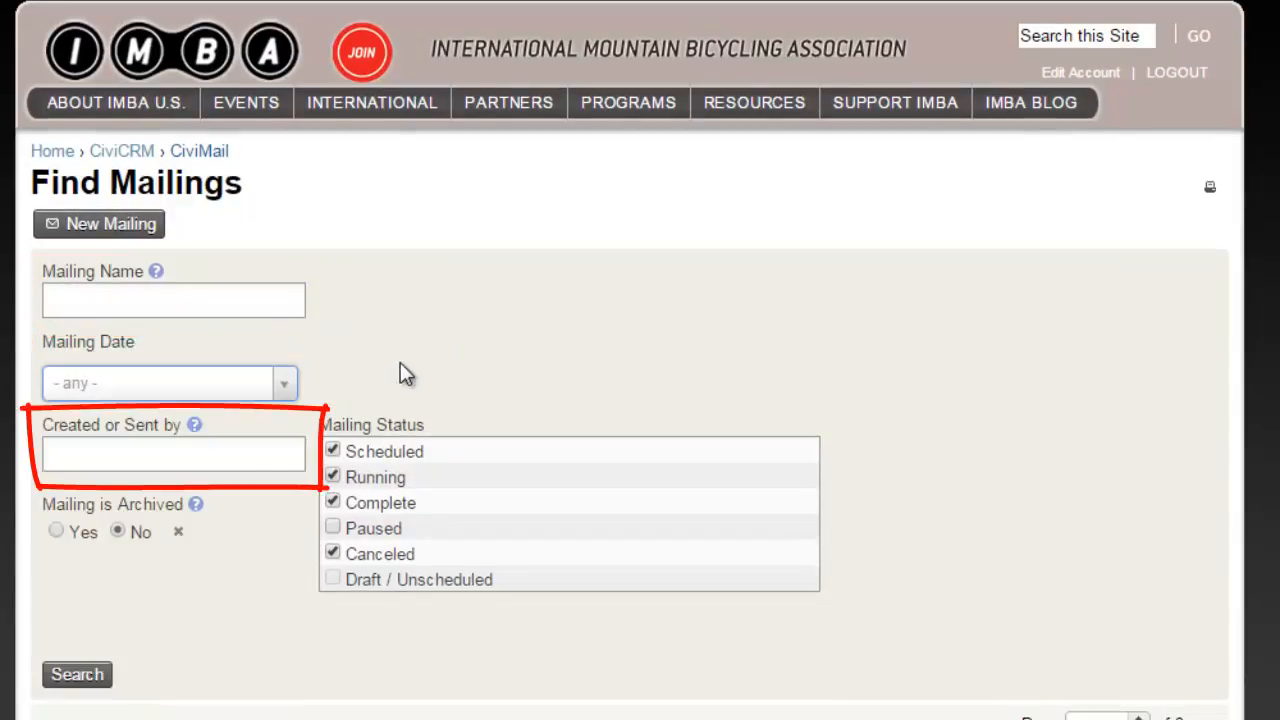
pyautogui.click(196, 449)
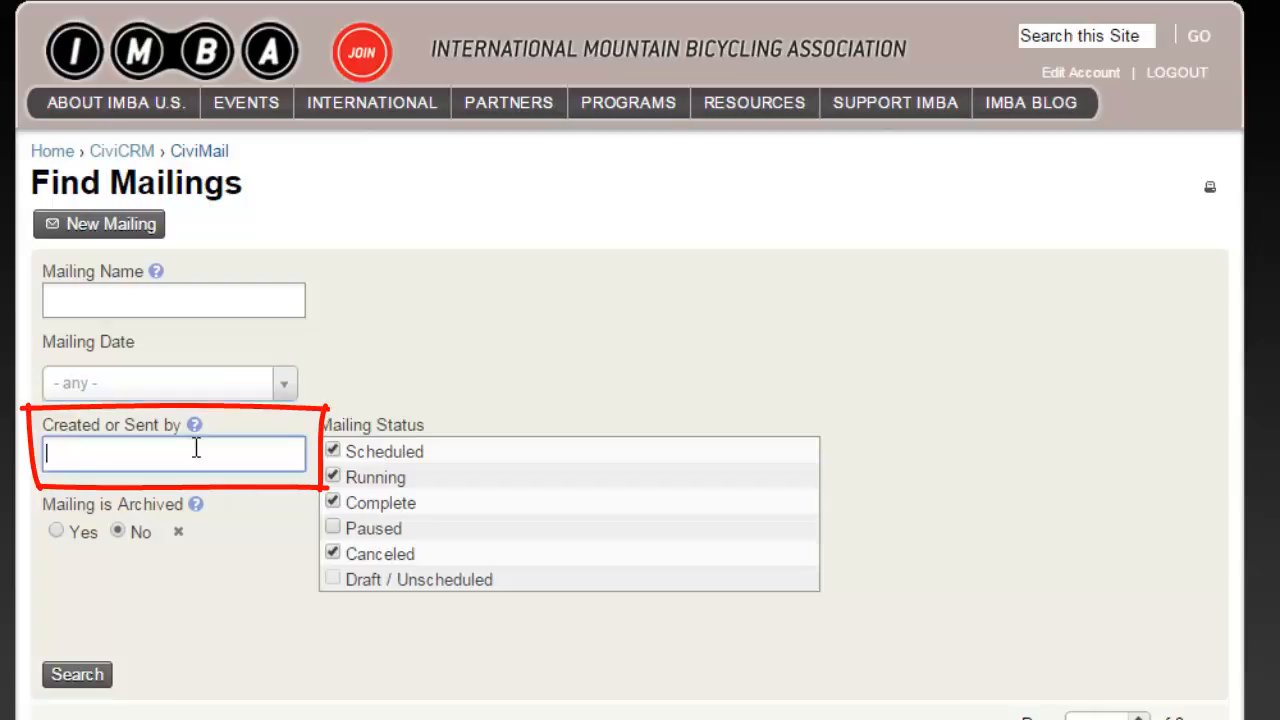
# Search for mailings named "Donut" with only the Scheduled status included, excluding Running, Complete and Canceled.
pyautogui.click(145, 301)
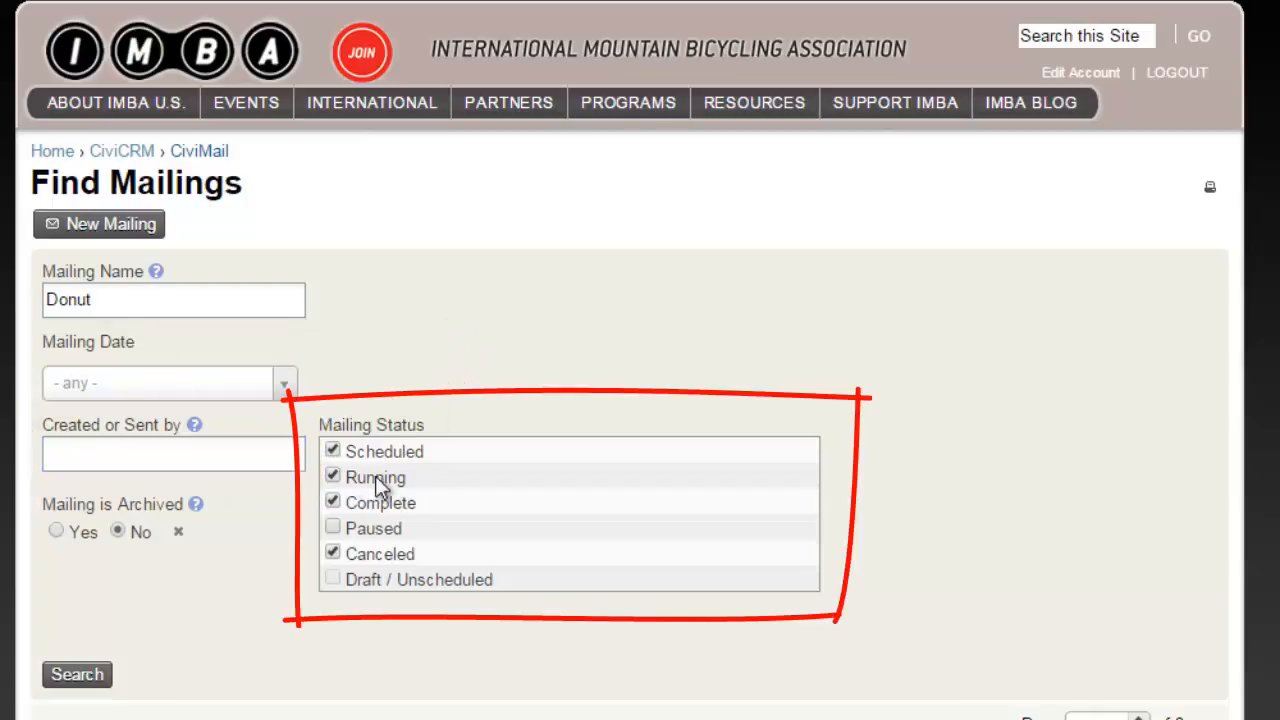
pyautogui.click(331, 477)
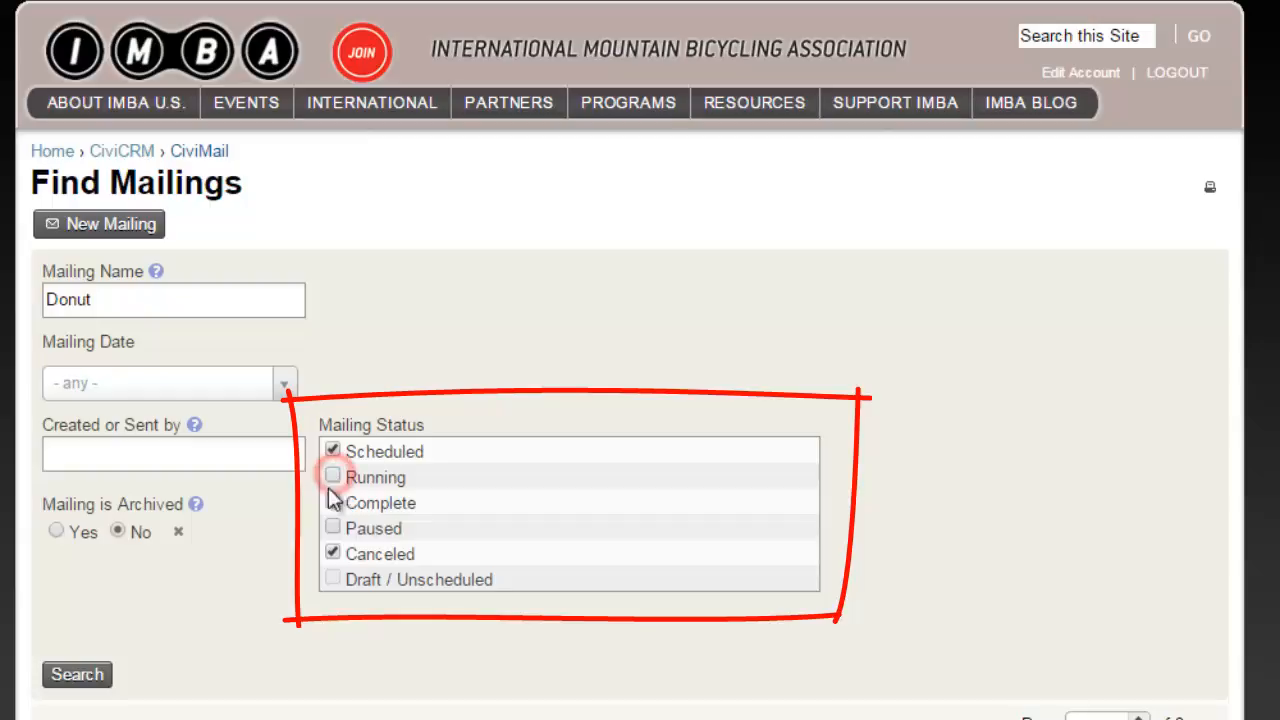
pyautogui.click(334, 503)
pyautogui.click(334, 554)
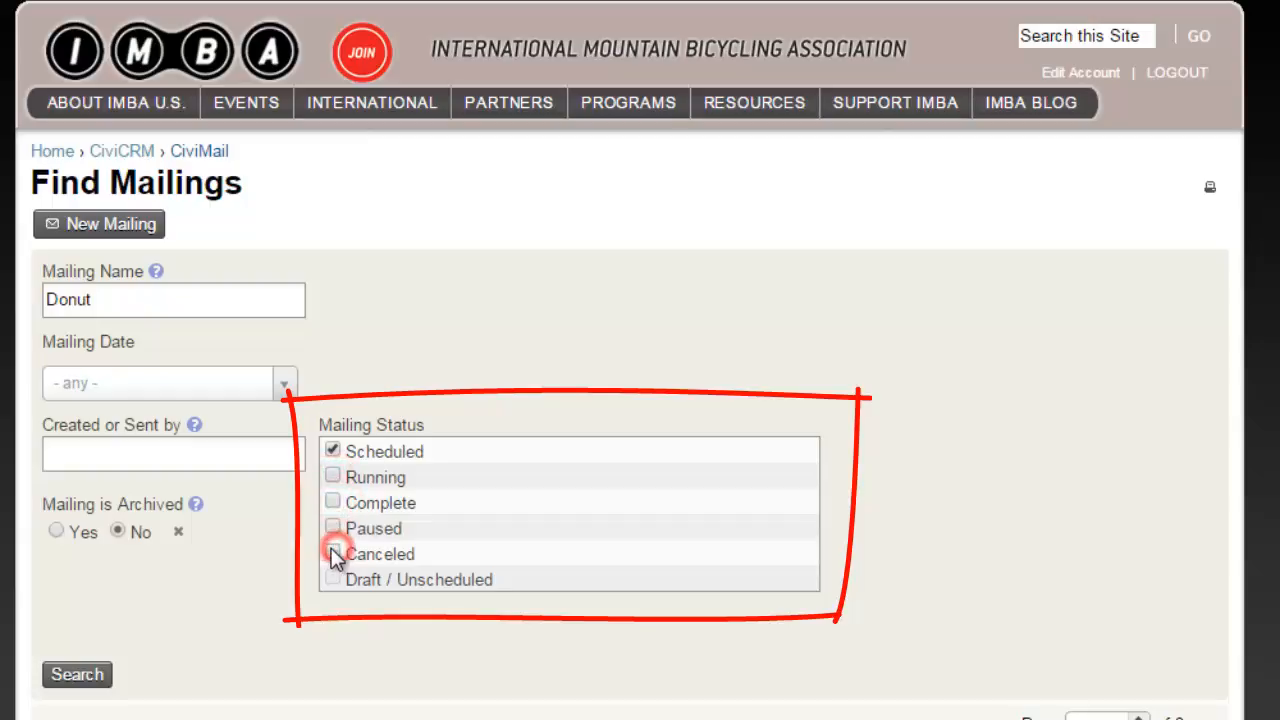
pyautogui.click(78, 676)
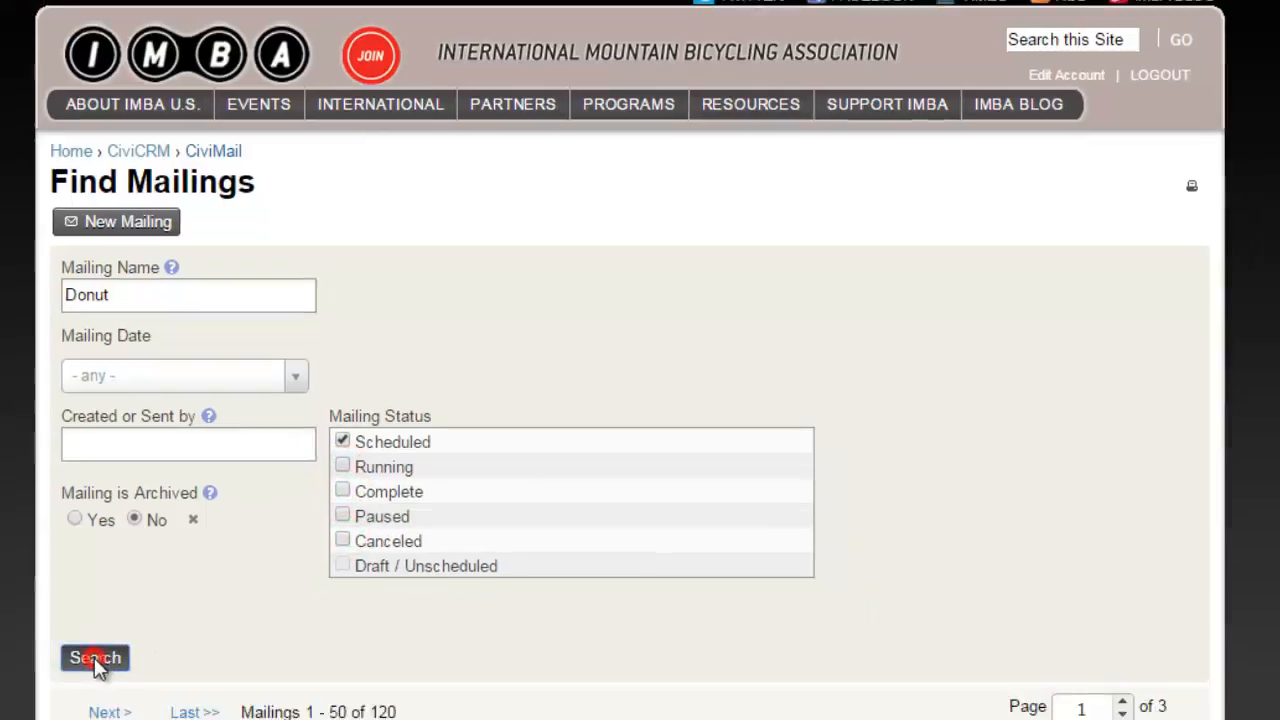